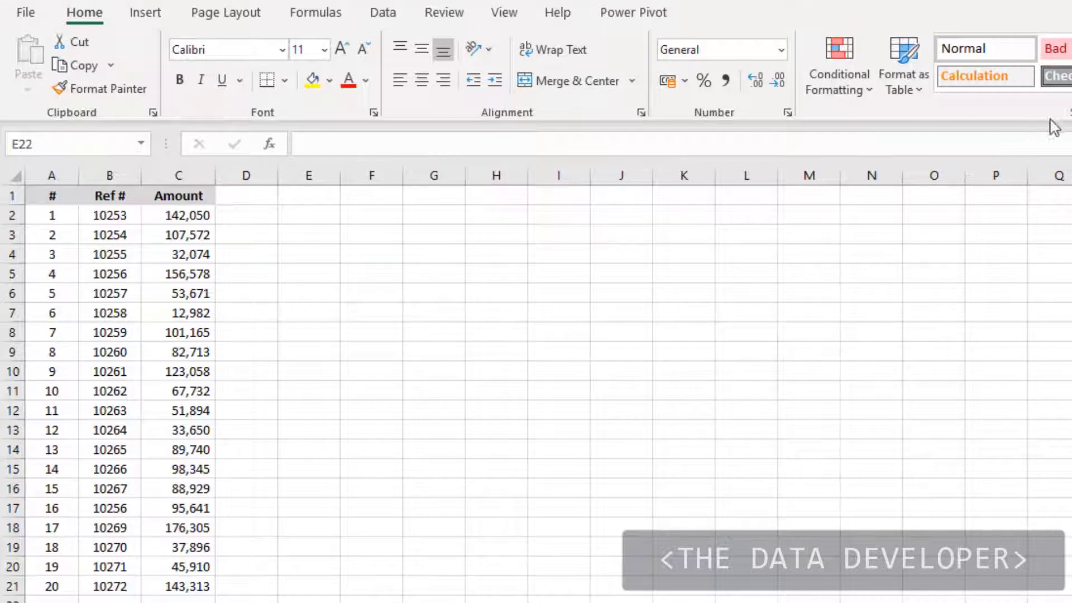
Step: Preview the data bar, color scale and icon set conditional formats on the Amount values in C2:C21
{"action": "left_click", "coordinate": [873, 92]}
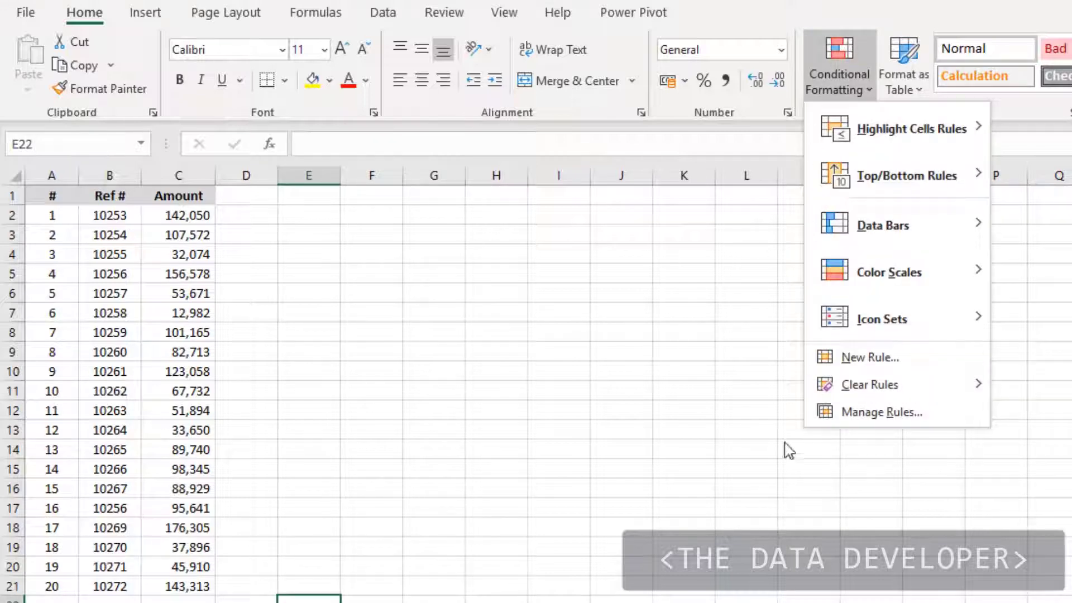
{"action": "left_click", "coordinate": [708, 395]}
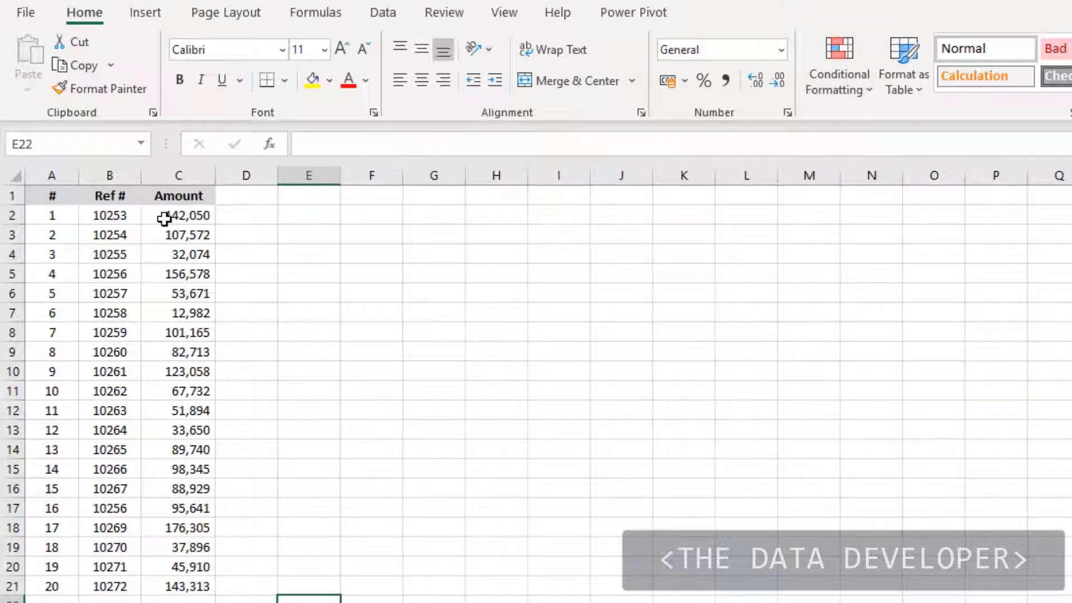
{"action": "left_click_drag", "start_coordinate": [167, 216], "coordinate": [182, 585]}
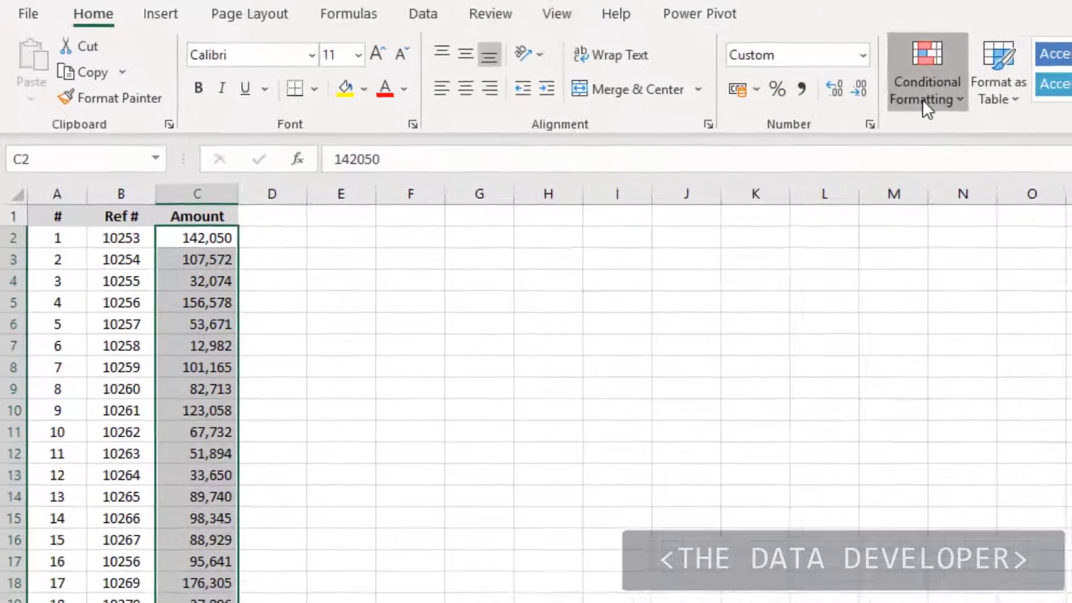
{"action": "left_click", "coordinate": [839, 64]}
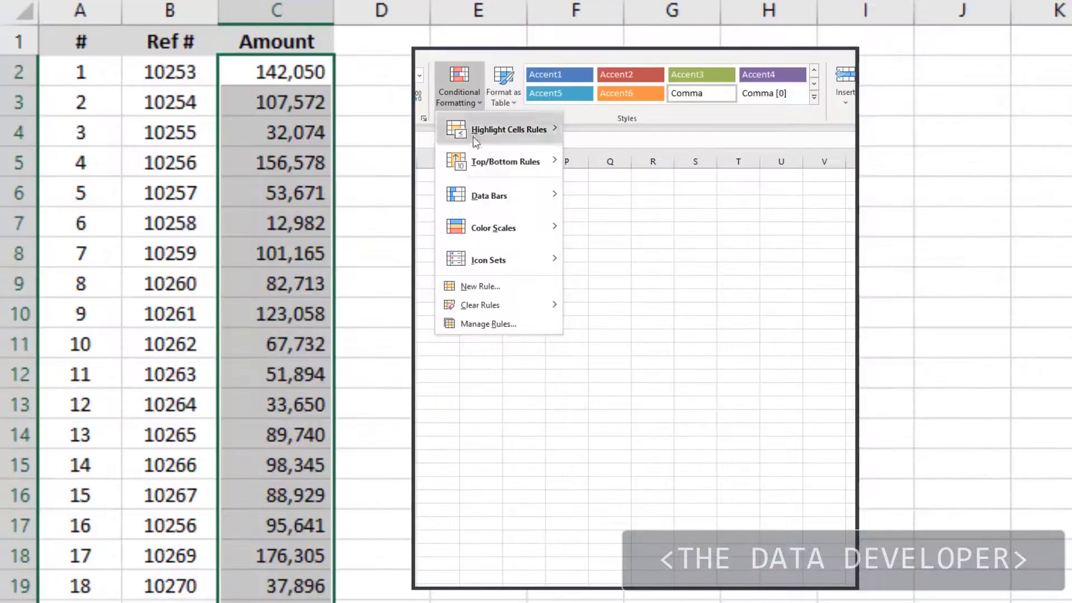
{"action": "mouse_move", "coordinate": [506, 206]}
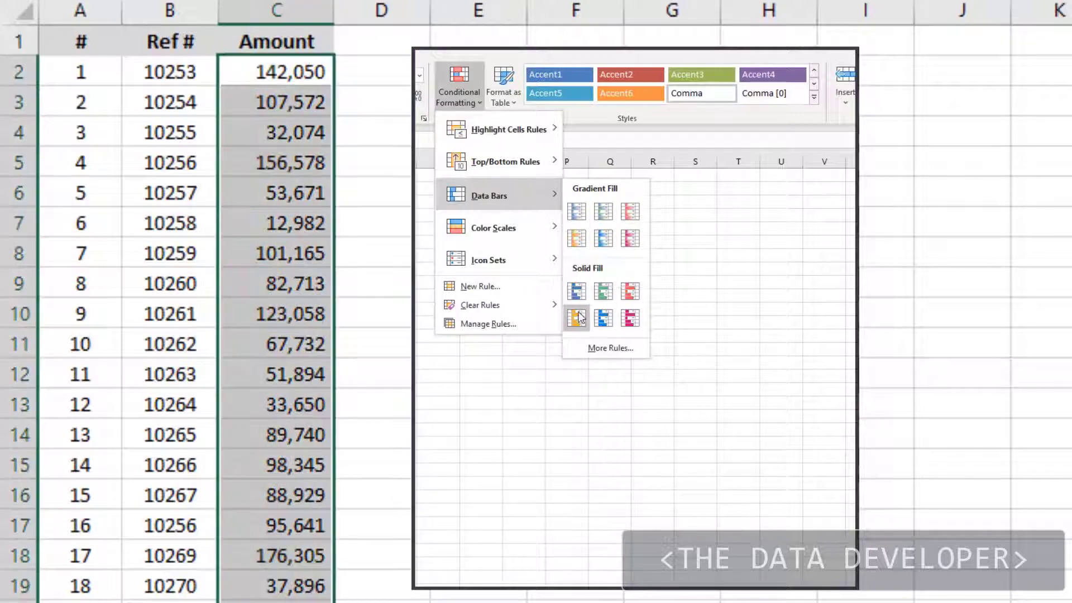
{"action": "mouse_move", "coordinate": [505, 230]}
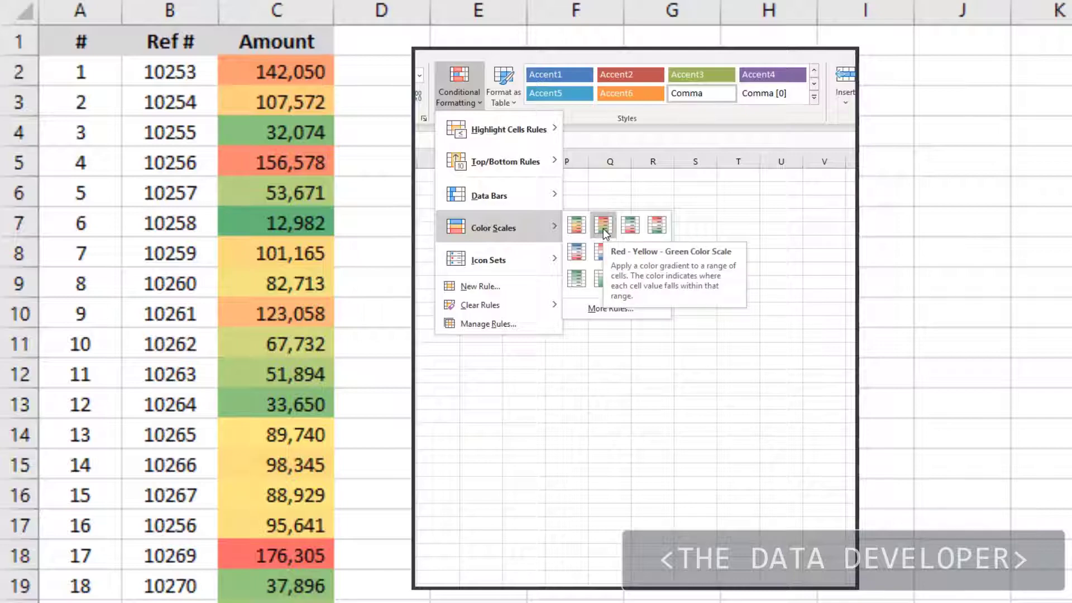
{"action": "mouse_move", "coordinate": [536, 258]}
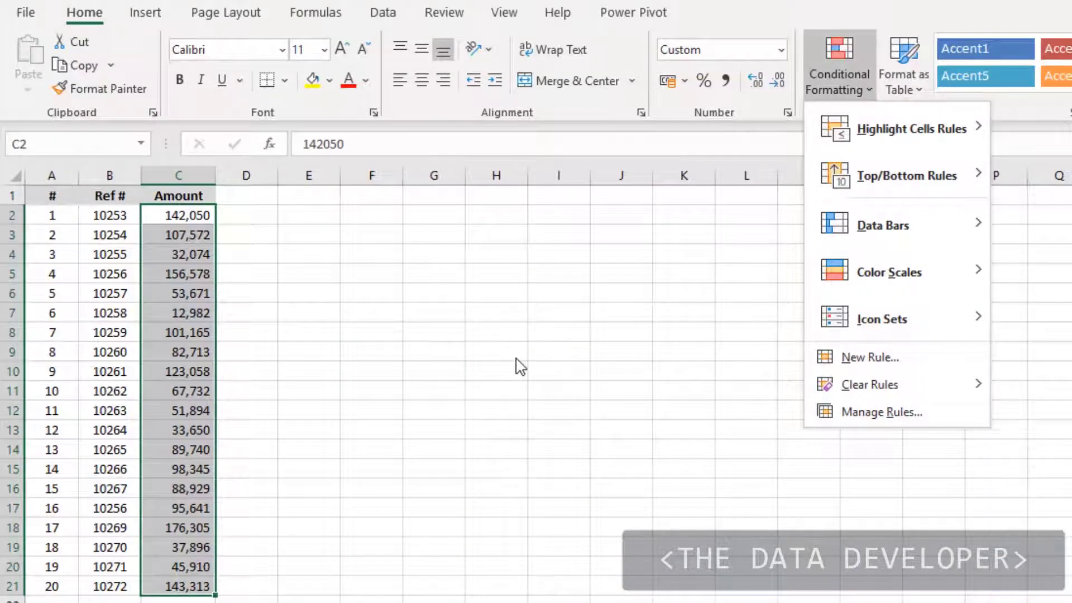
{"action": "left_click", "coordinate": [618, 315]}
{"action": "left_click", "coordinate": [377, 379]}
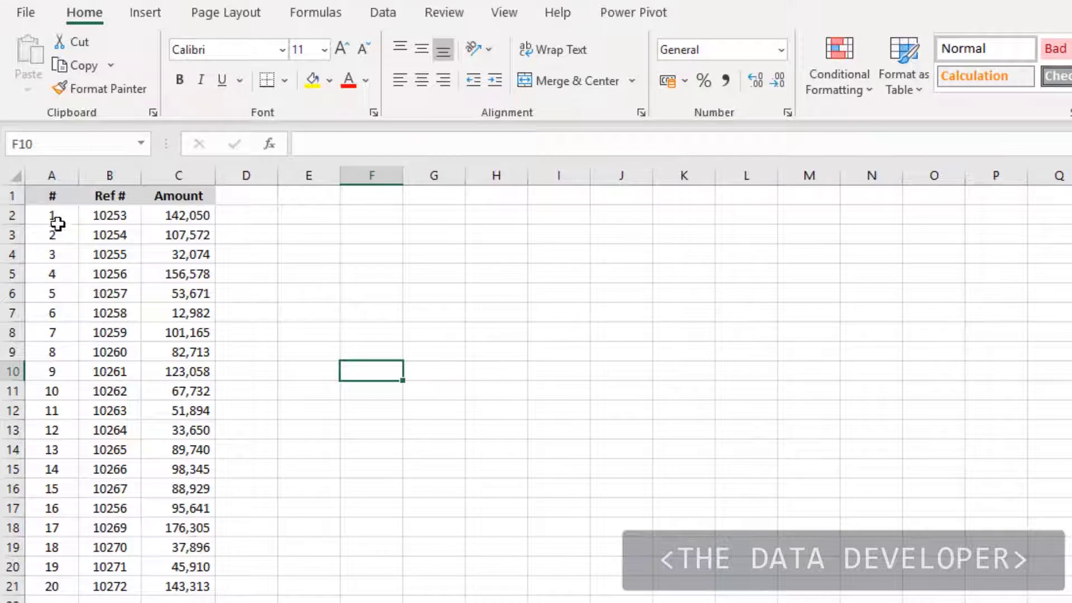
Step: Create a formula-based conditional formatting rule for A2:C21 with the formula =$C2>1000
{"action": "left_click_drag", "start_coordinate": [50, 218], "coordinate": [168, 581]}
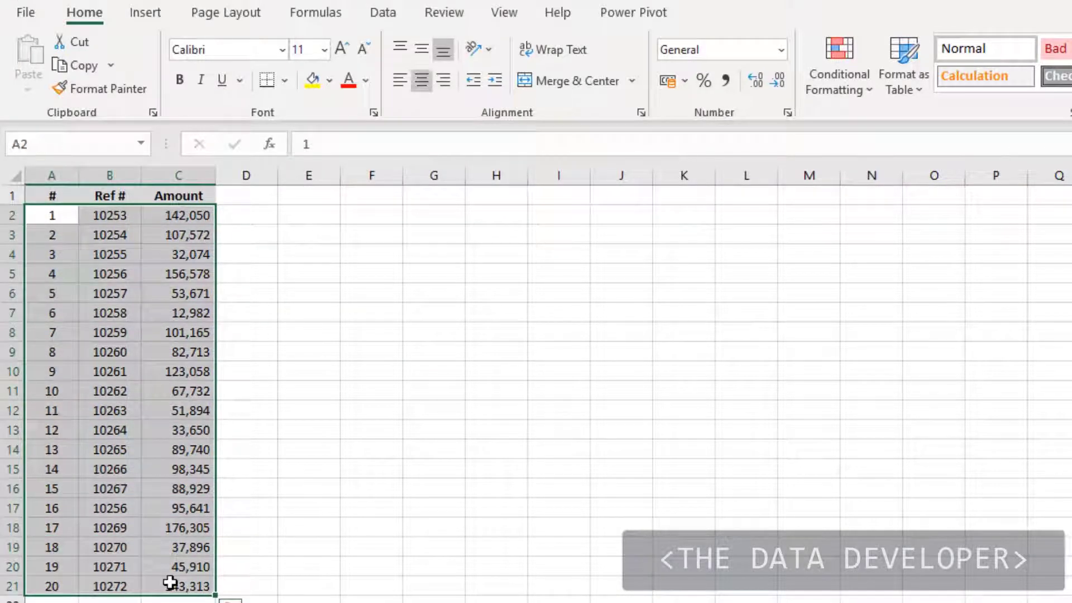
{"action": "left_click", "coordinate": [857, 82]}
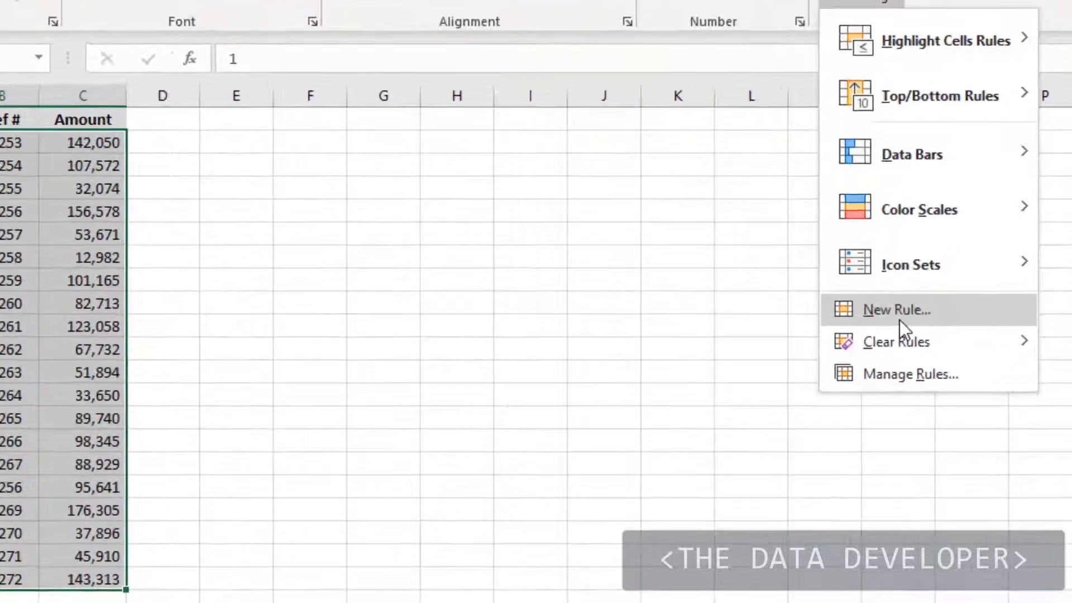
{"action": "left_click", "coordinate": [872, 368]}
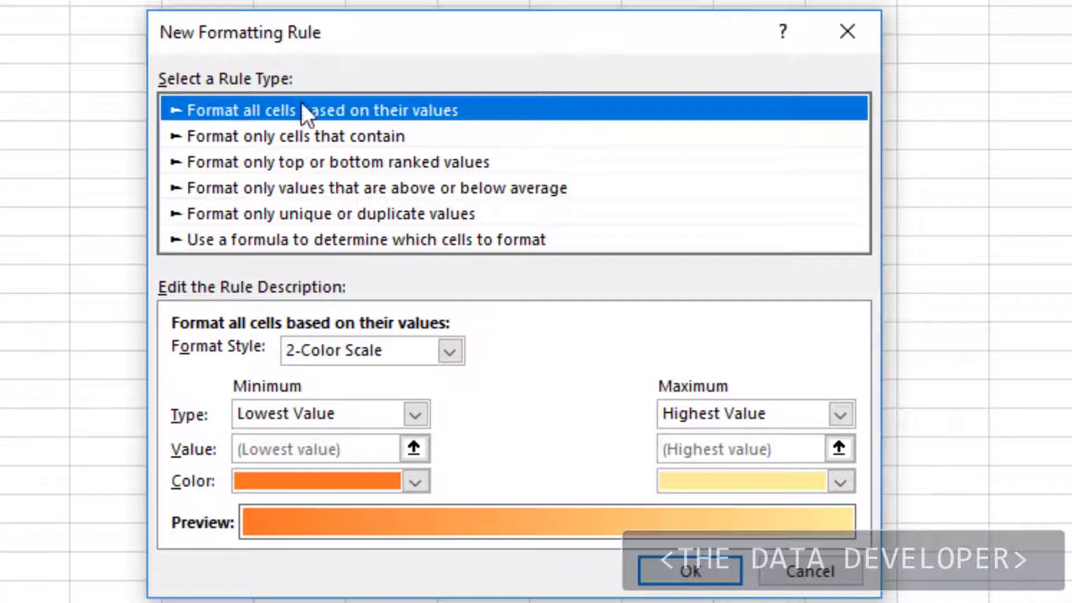
{"action": "left_click", "coordinate": [230, 240]}
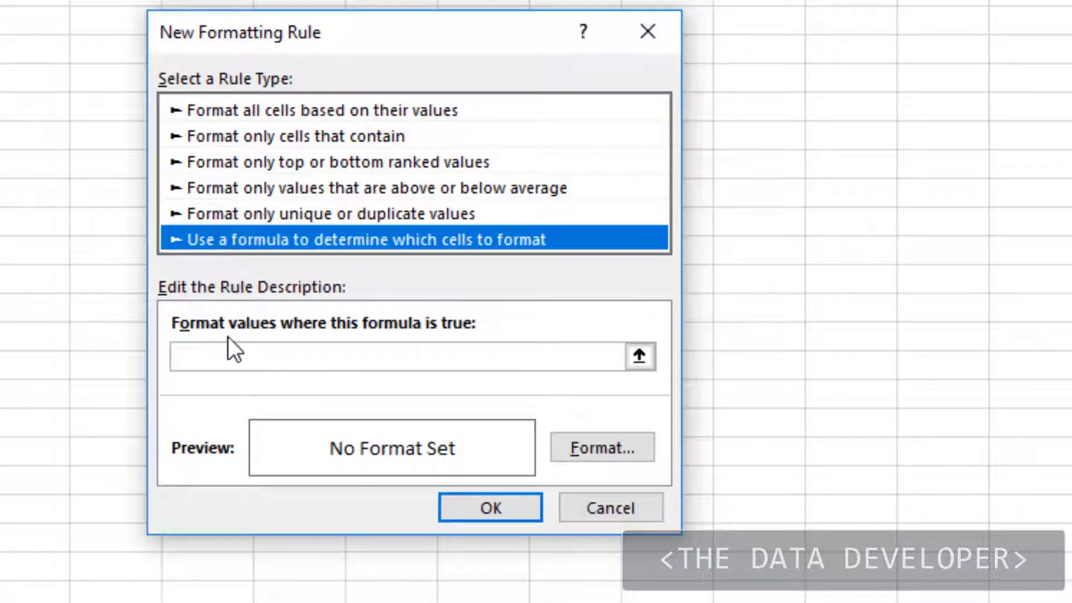
{"action": "left_click", "coordinate": [218, 359]}
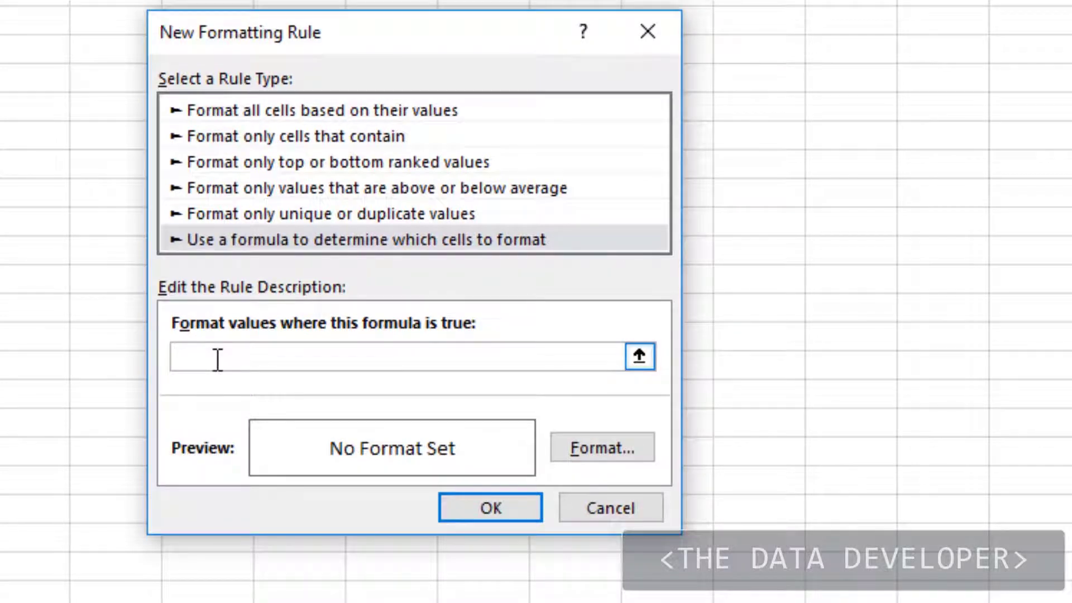
{"action": "type", "text": "=C1"}
{"action": "key", "text": "BackSpace"}
{"action": "type", "text": "2>1000"}
{"action": "left_click", "coordinate": [191, 362]}
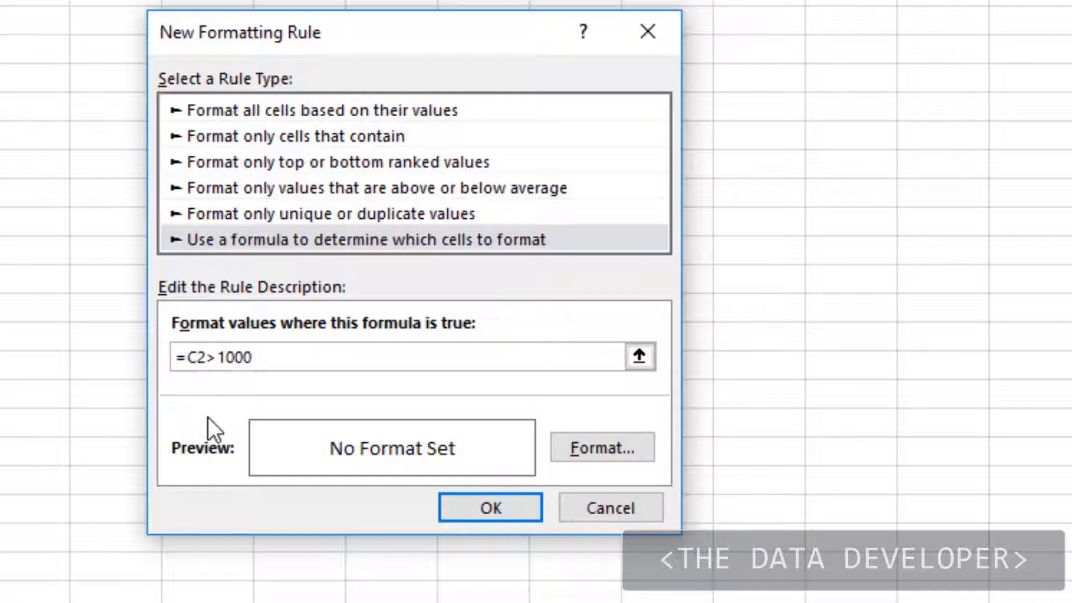
{"action": "type", "text": "$"}
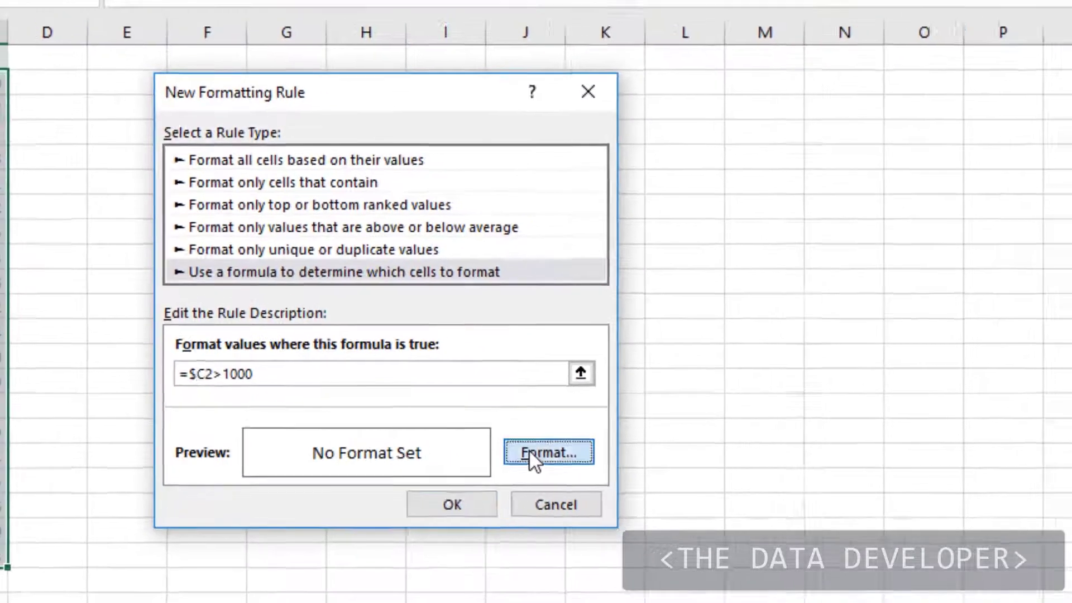
Step: Give the new rule an olive green background fill and apply it to the selected table rows
{"action": "left_click", "coordinate": [577, 445]}
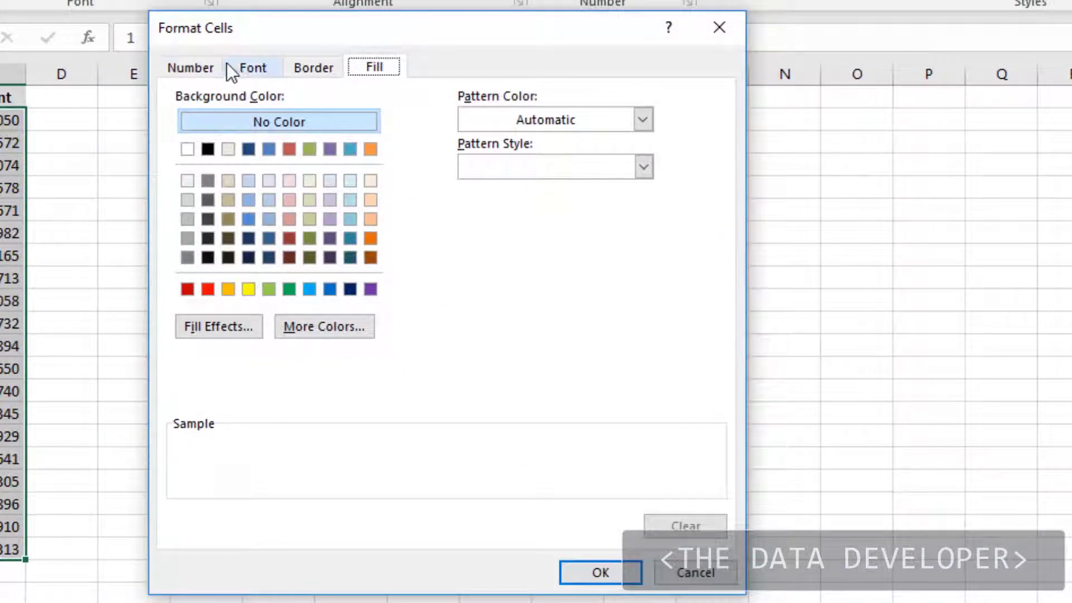
{"action": "left_click", "coordinate": [313, 147]}
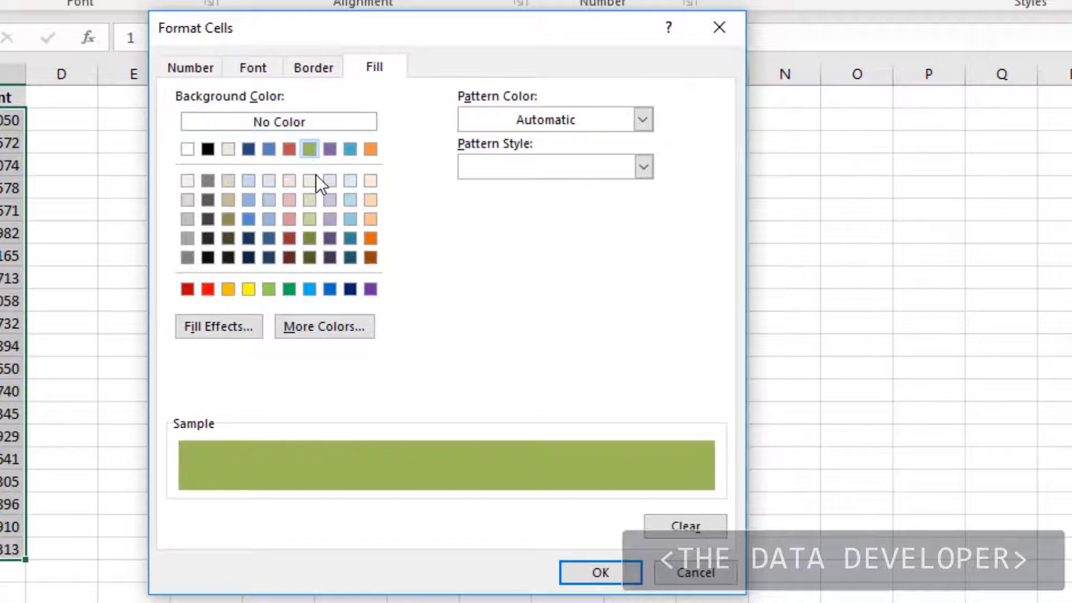
{"action": "left_click", "coordinate": [589, 578]}
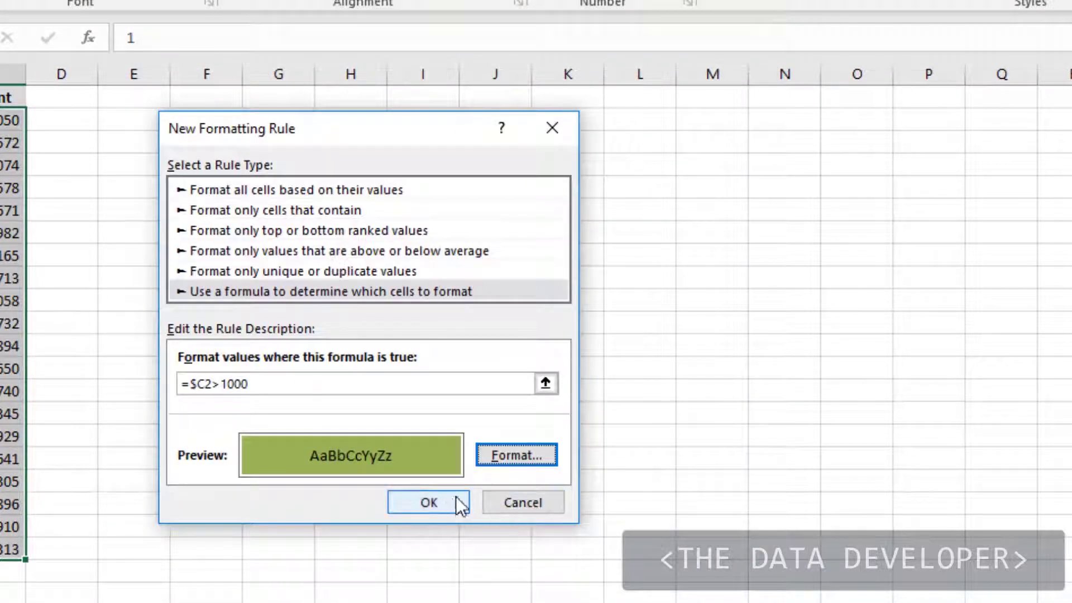
{"action": "left_click", "coordinate": [427, 501]}
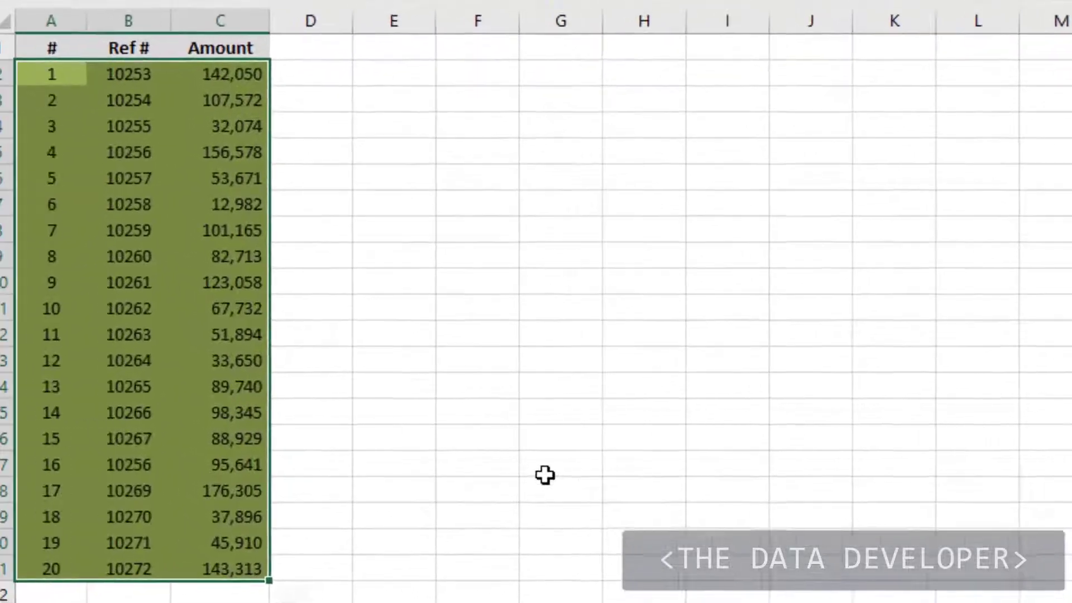
{"action": "left_click", "coordinate": [336, 333]}
Step: Edit the table's conditional formatting rule so its formula reads =$C2>100000, and apply the change
{"action": "left_click", "coordinate": [239, 267]}
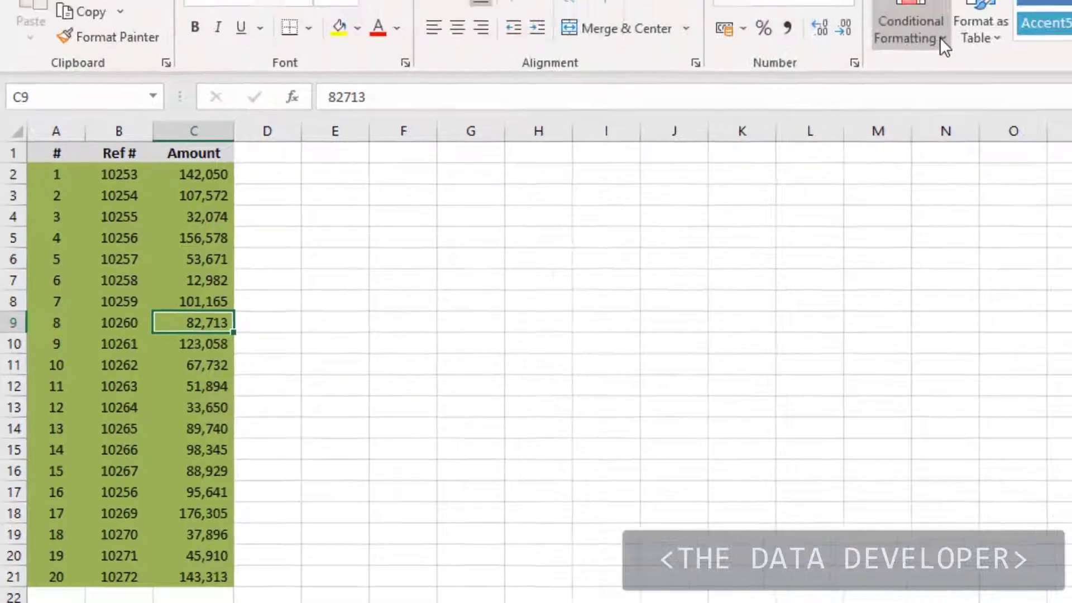
{"action": "left_click", "coordinate": [941, 40]}
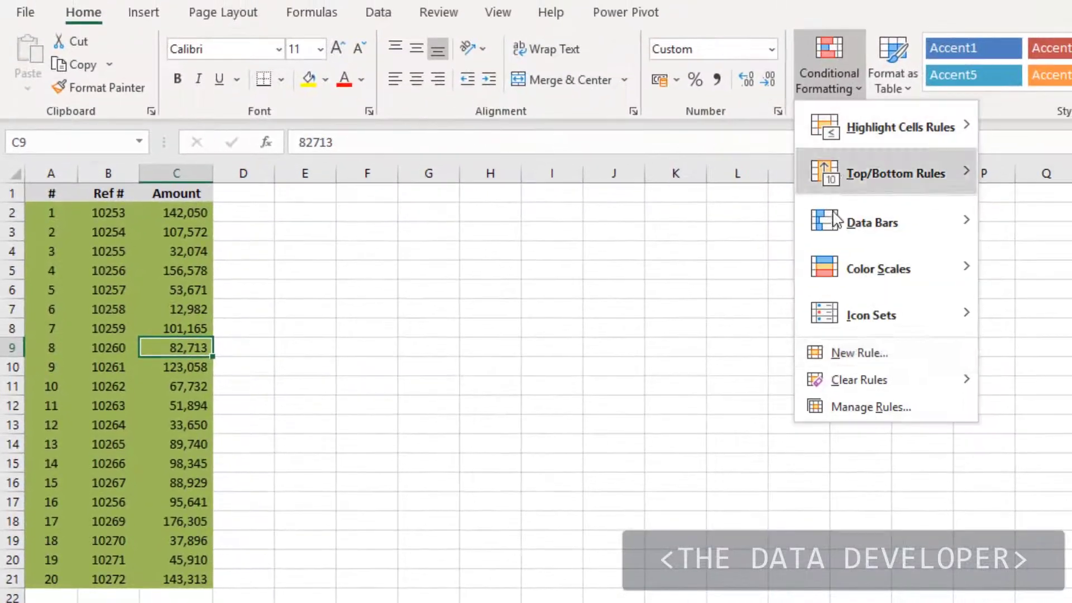
{"action": "left_click", "coordinate": [850, 409]}
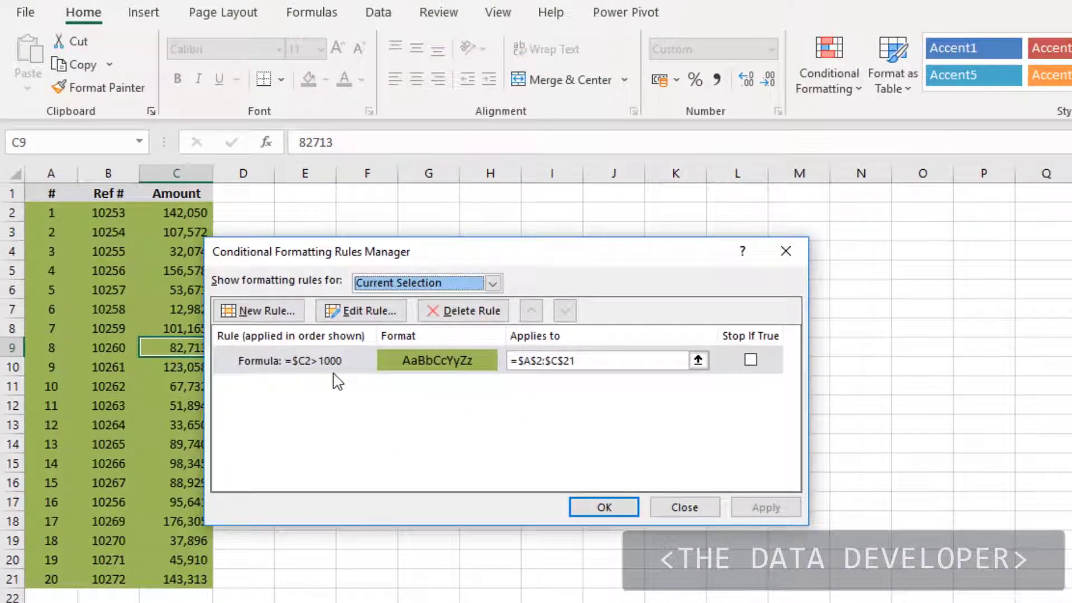
{"action": "left_click", "coordinate": [331, 363]}
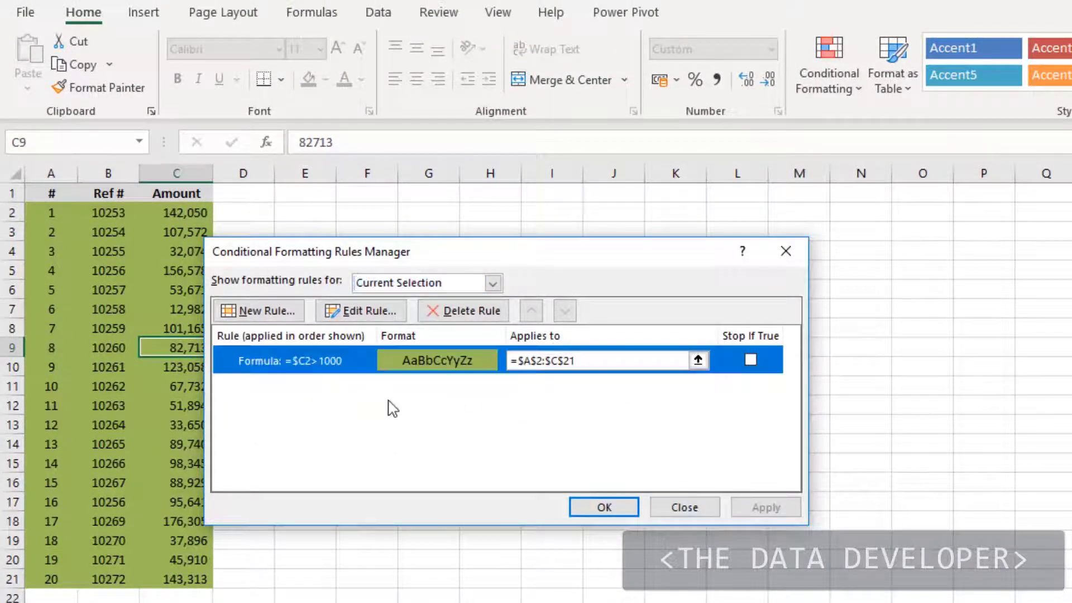
{"action": "left_click", "coordinate": [378, 314]}
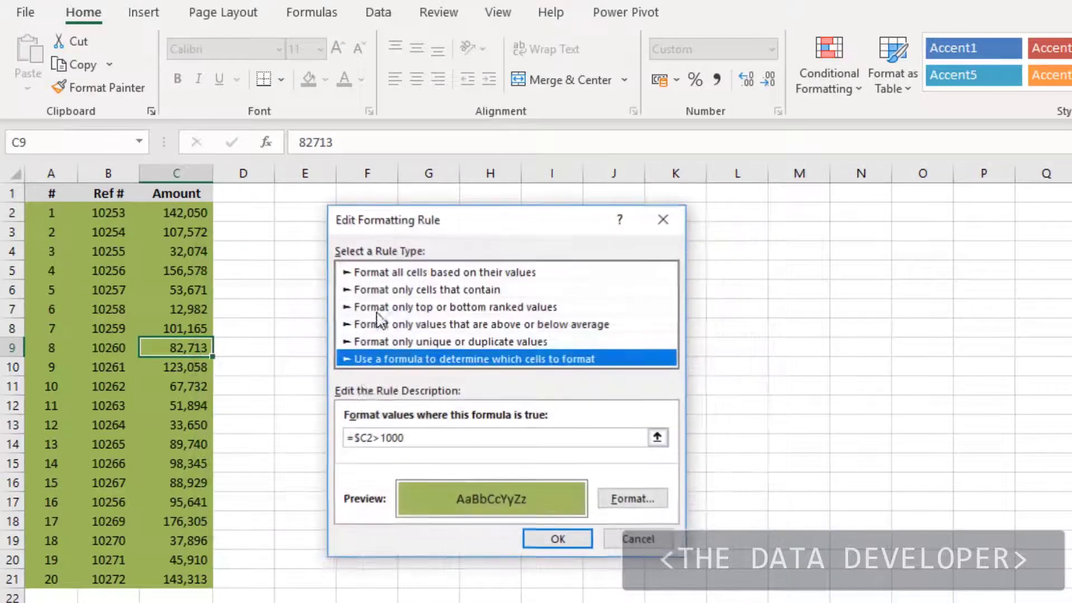
{"action": "left_click", "coordinate": [394, 439]}
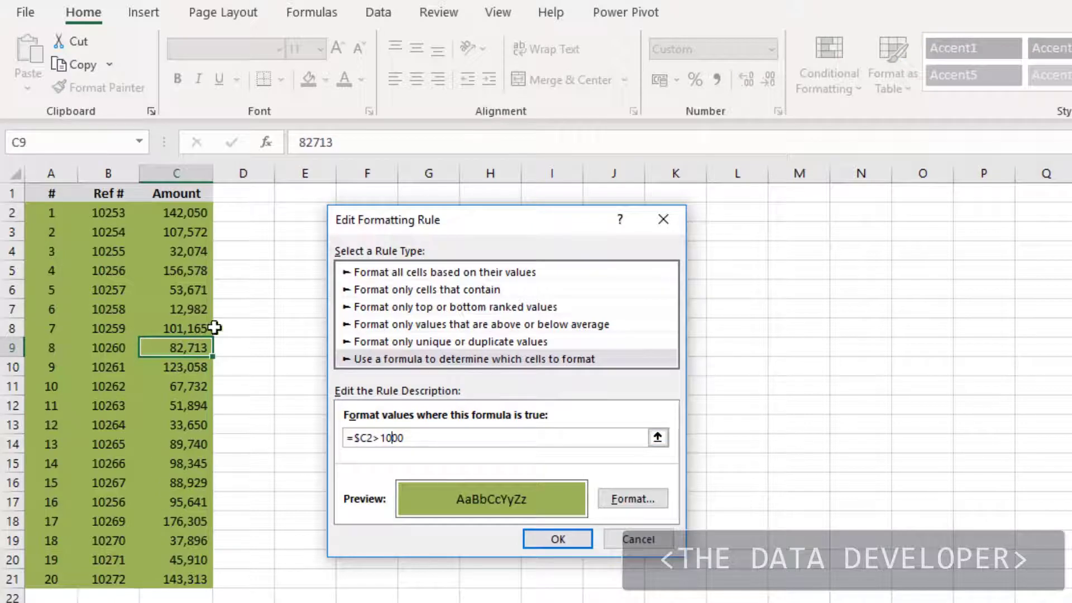
{"action": "type", "text": "000"}
{"action": "left_click", "coordinate": [553, 539]}
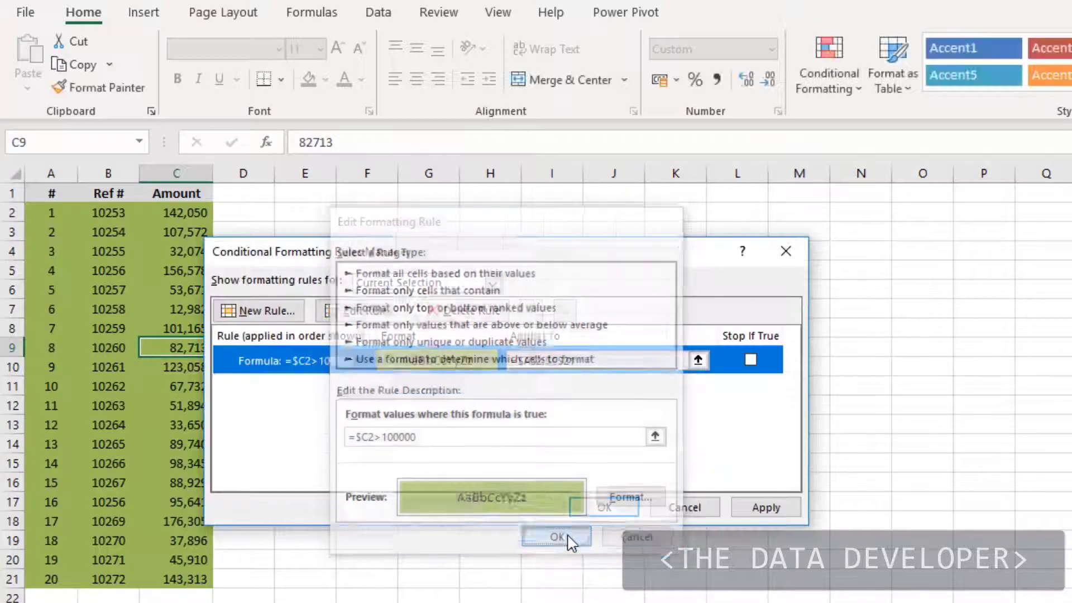
{"action": "left_click", "coordinate": [784, 512]}
{"action": "left_click", "coordinate": [614, 509]}
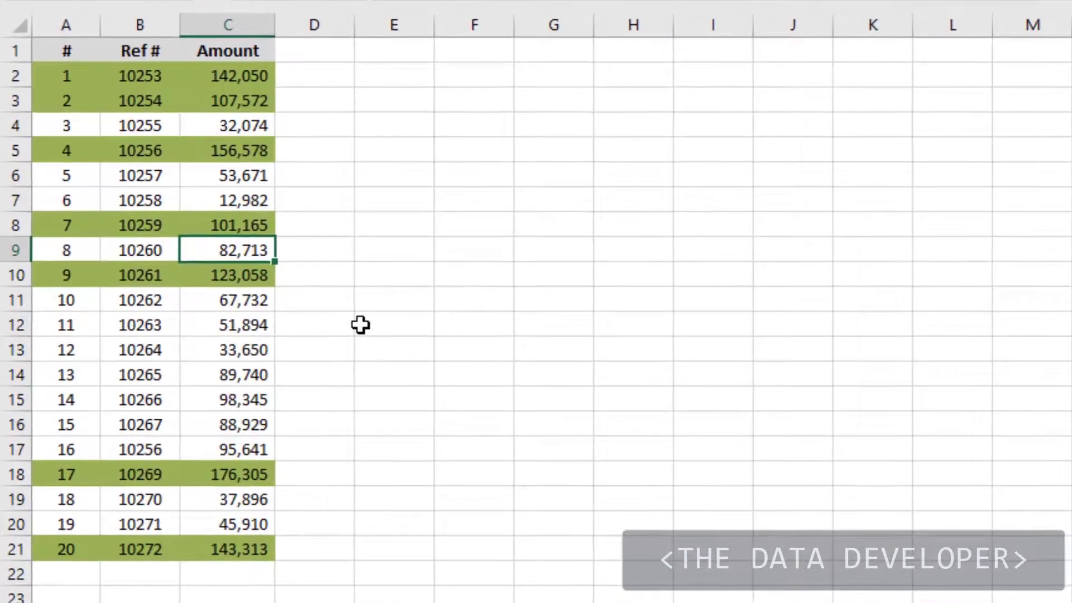
{"action": "left_click", "coordinate": [322, 337]}
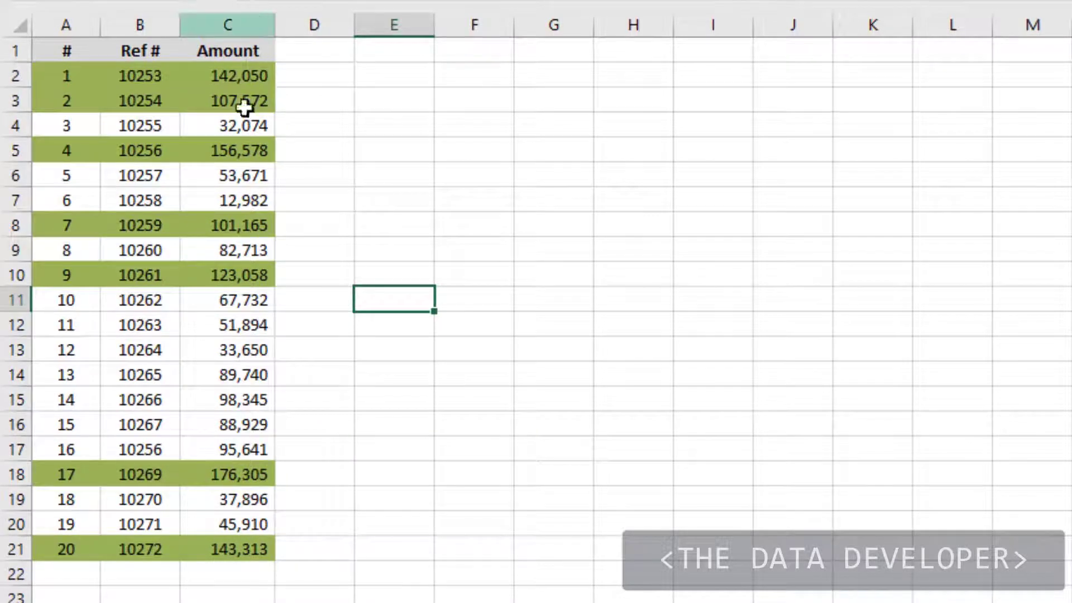
Step: Change the amount in C21 to 14331 to test the rule
{"action": "left_click", "coordinate": [232, 543]}
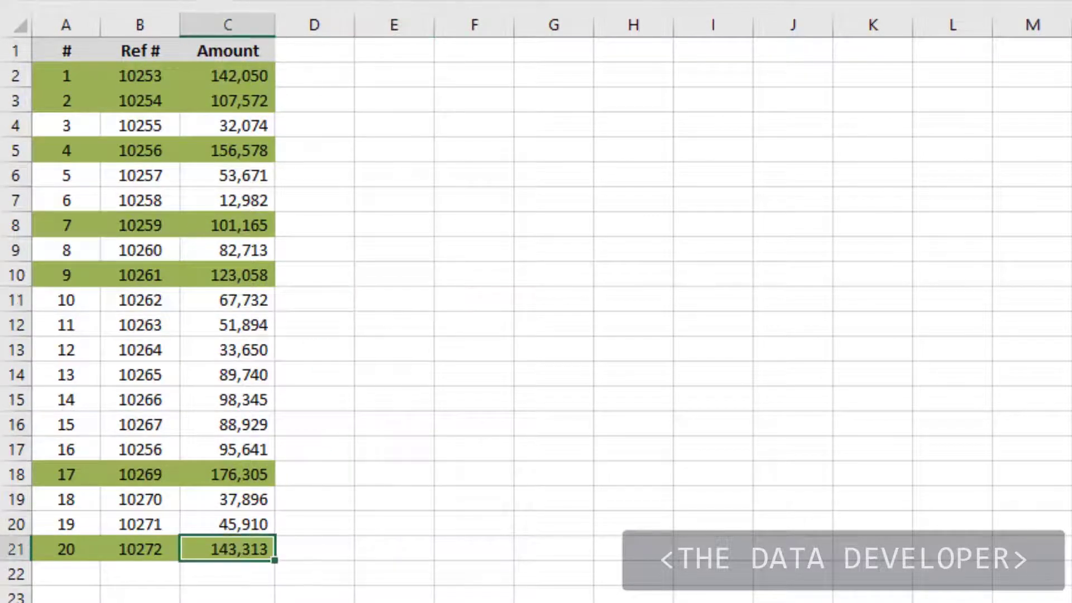
{"action": "left_click", "coordinate": [439, 1]}
{"action": "key", "text": "BackSpace"}
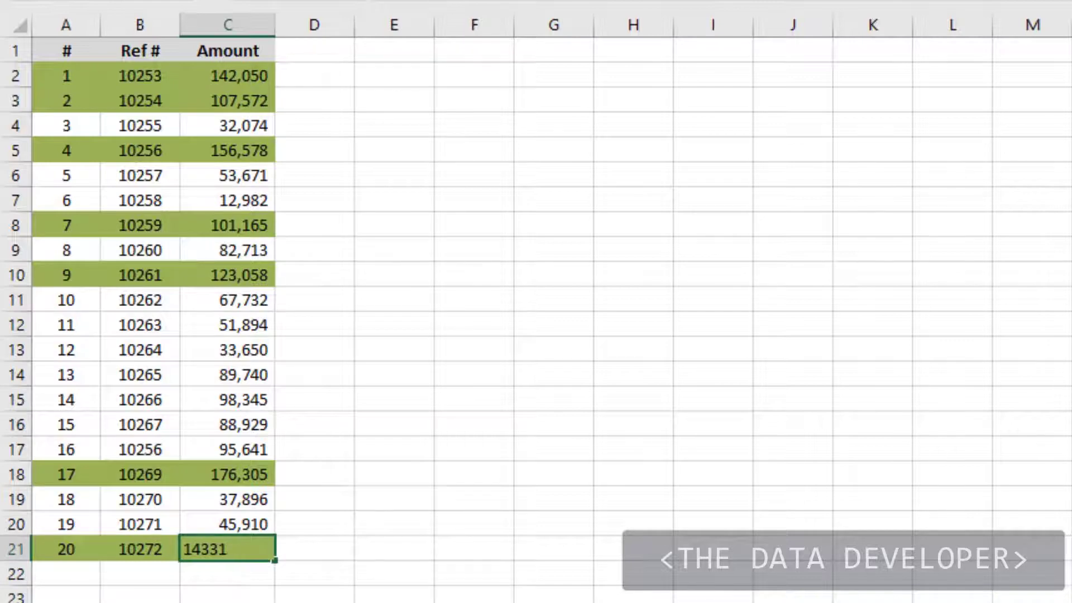
{"action": "key", "text": "Return"}
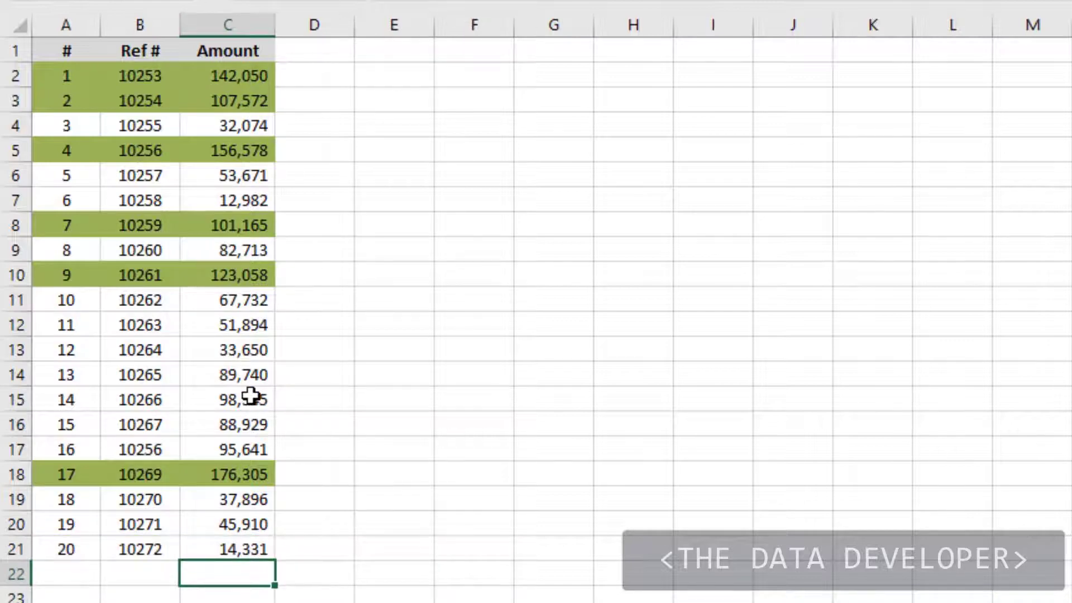
Step: Change the amount in C15 to 983451 to test the rule
{"action": "left_click", "coordinate": [251, 396]}
{"action": "left_click", "coordinate": [416, 0]}
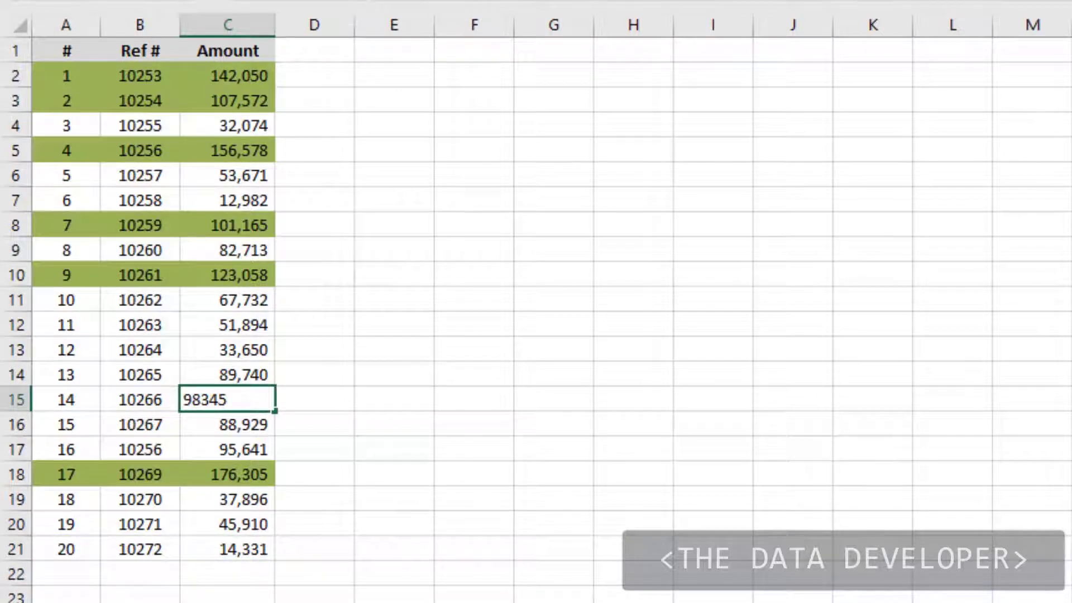
{"action": "type", "text": "1"}
{"action": "key", "text": "Return"}
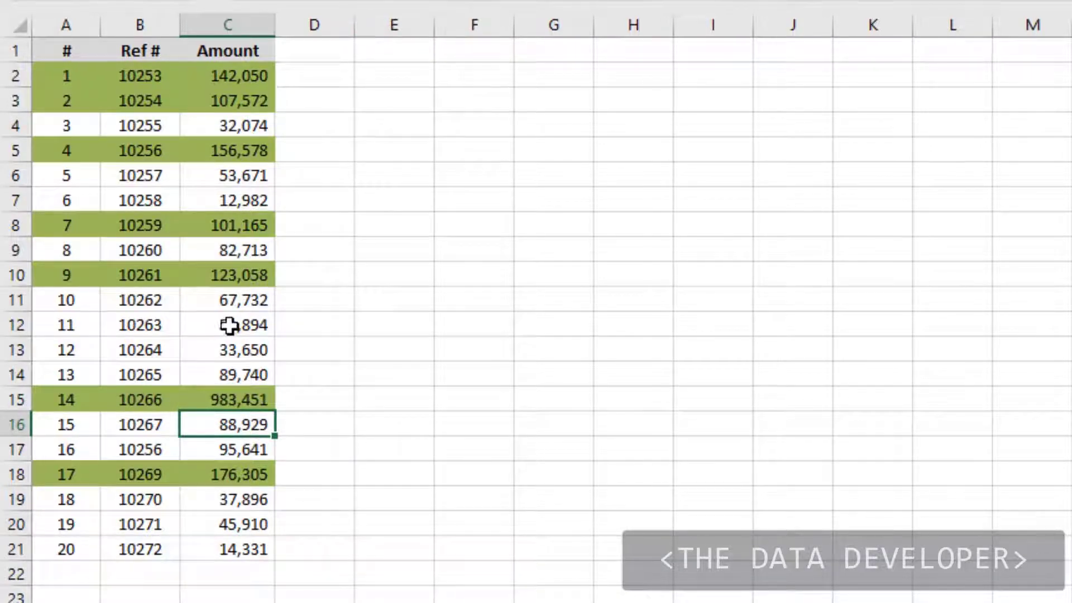
Step: Check which conditional formatting rules apply to an empty cell outside the table, and close the rules manager
{"action": "left_click", "coordinate": [364, 167]}
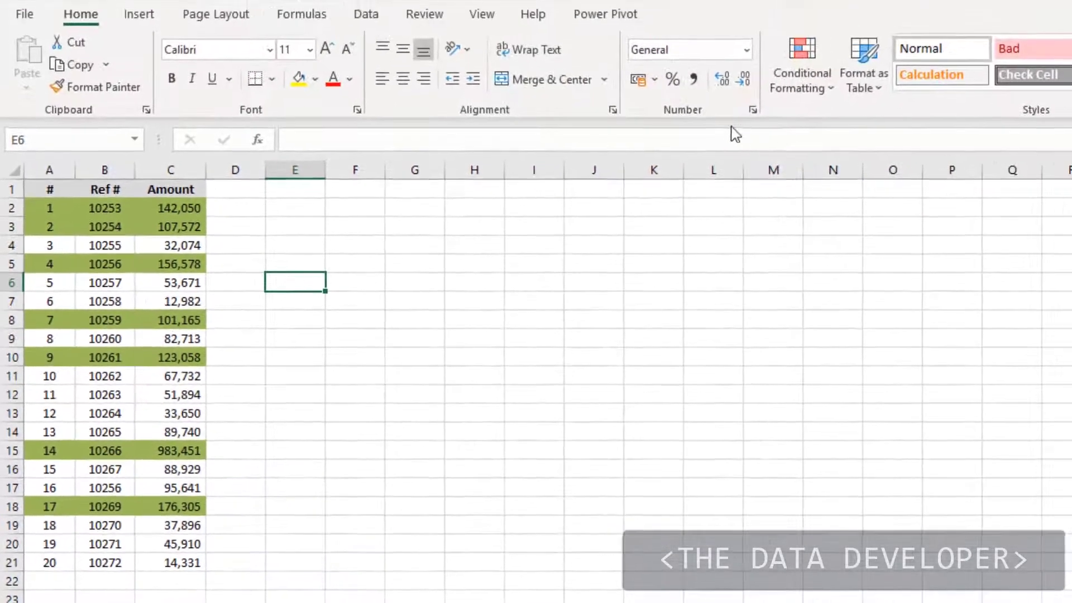
{"action": "left_click", "coordinate": [832, 92]}
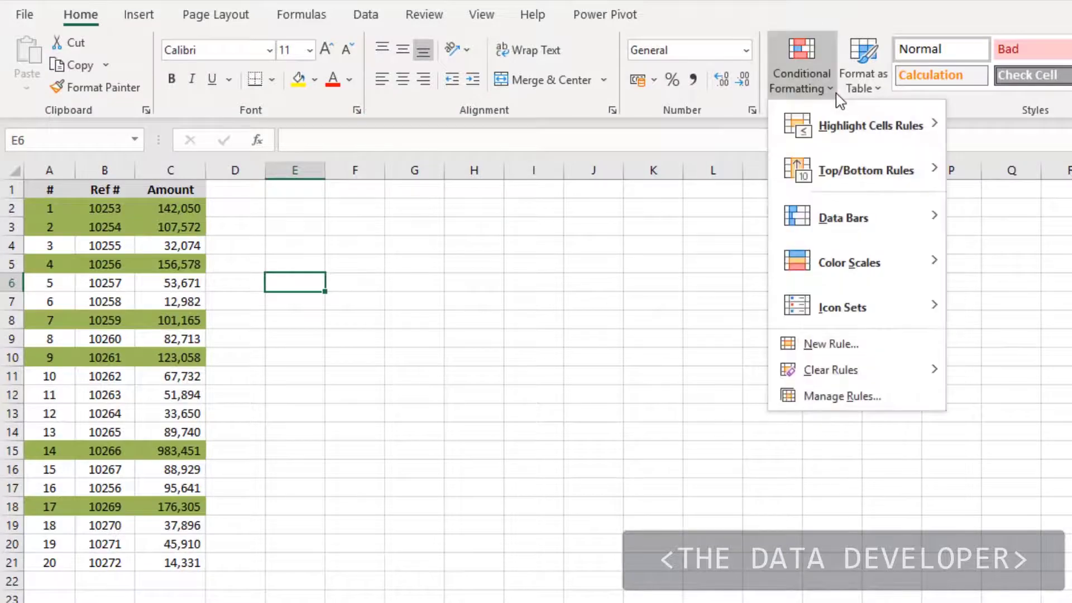
{"action": "mouse_move", "coordinate": [857, 370]}
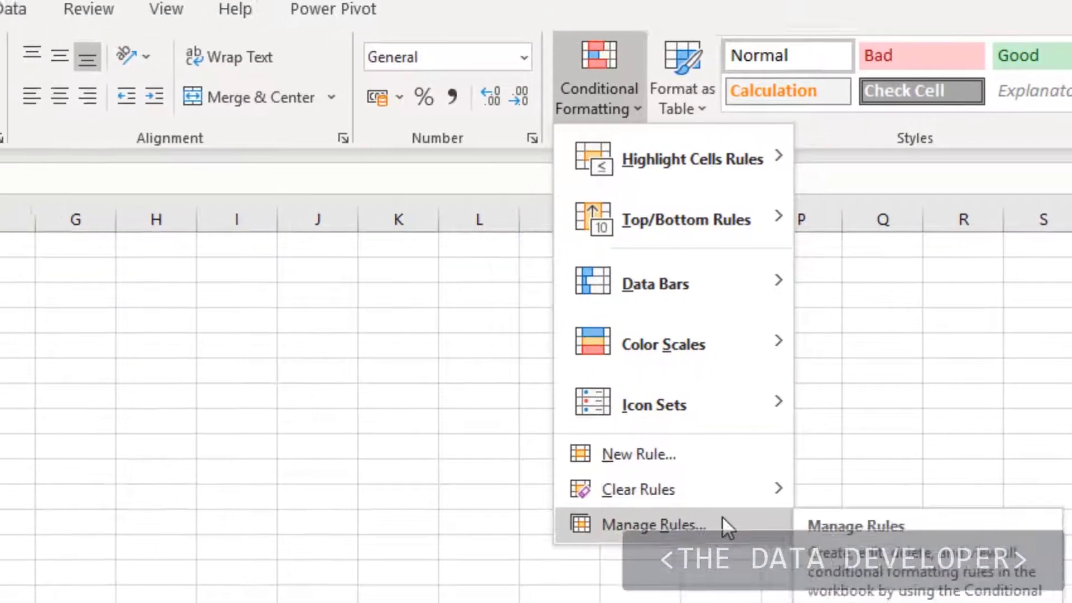
{"action": "left_click", "coordinate": [722, 517]}
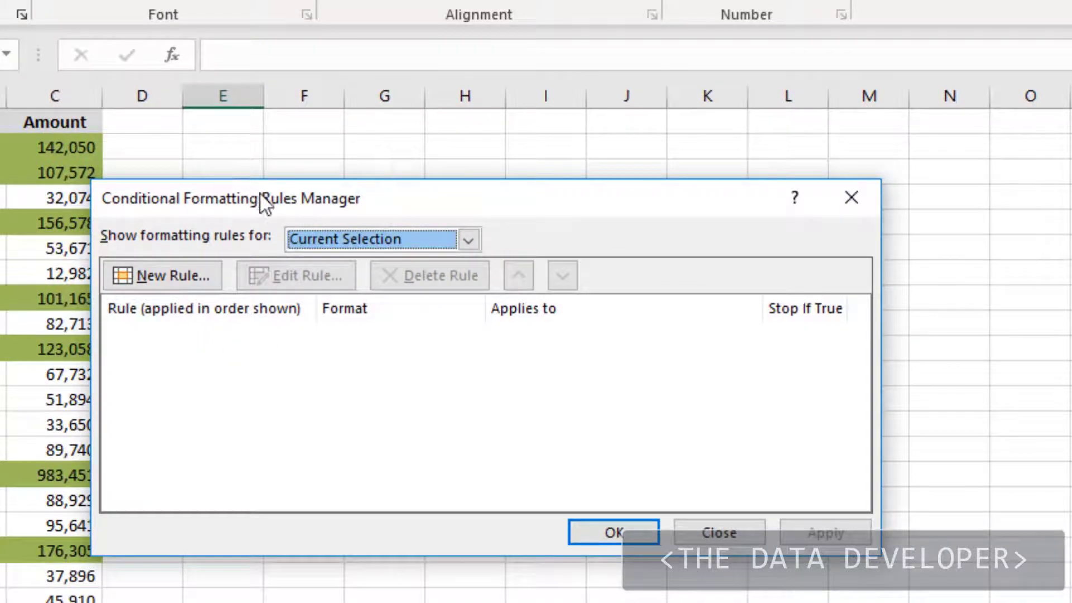
{"action": "left_click_drag", "start_coordinate": [493, 210], "coordinate": [723, 221]}
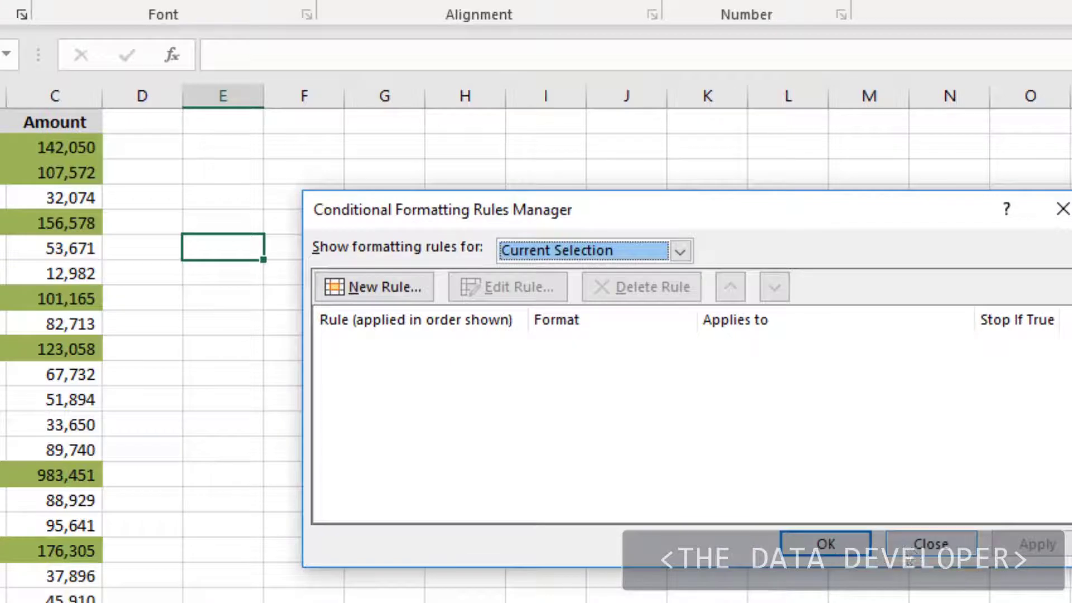
{"action": "left_click", "coordinate": [936, 554]}
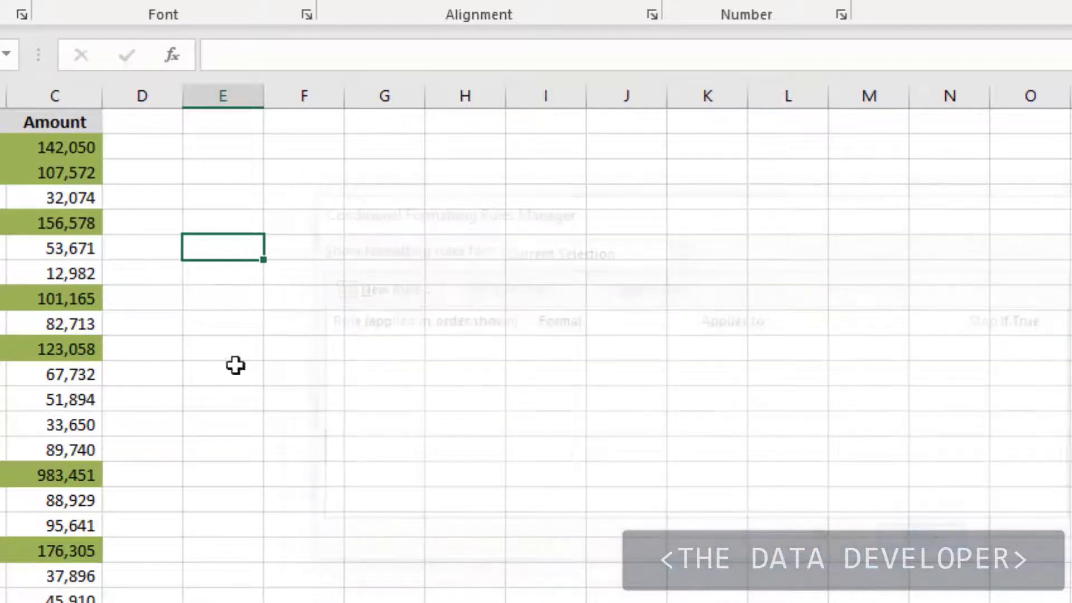
Step: Display the conditional formatting rules for a cell inside the table and select the =$C2>100000 rule to inspect it
{"action": "left_click", "coordinate": [5, 270]}
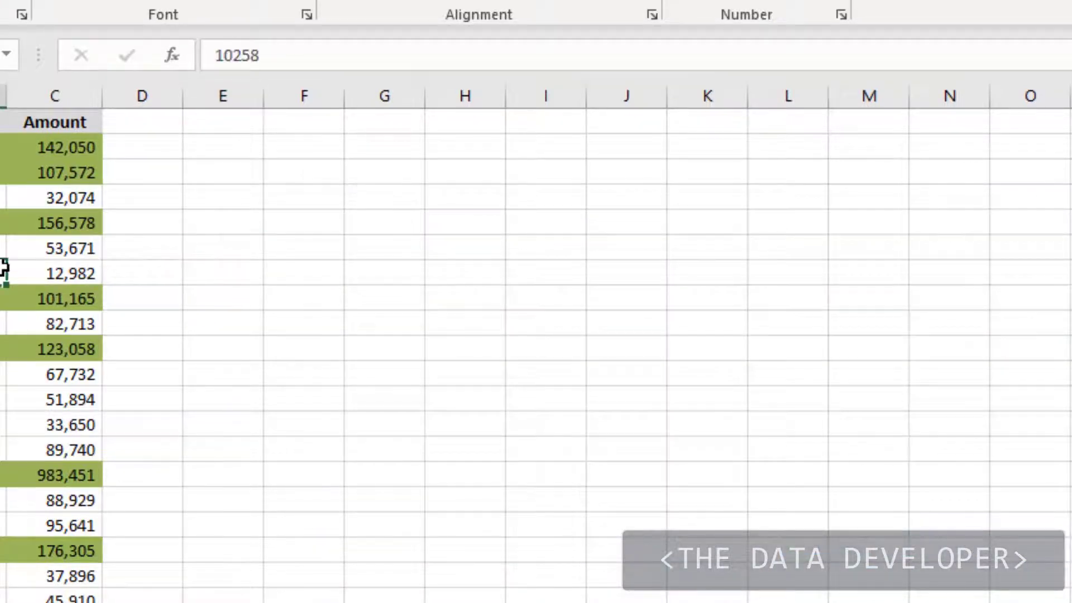
{"action": "left_click", "coordinate": [948, 7]}
{"action": "left_click", "coordinate": [983, 406]}
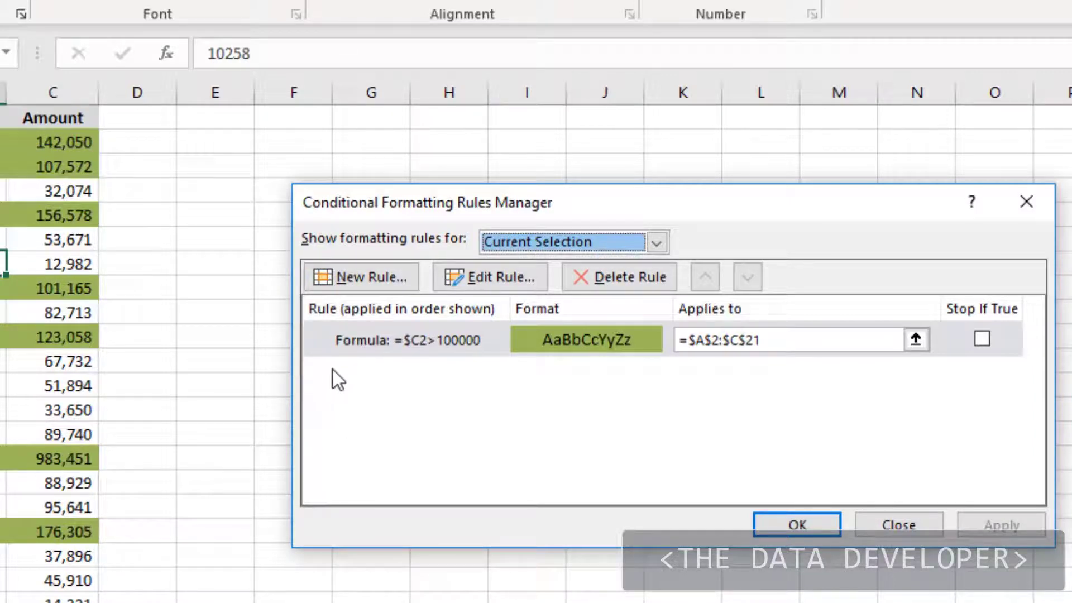
{"action": "left_click", "coordinate": [362, 347]}
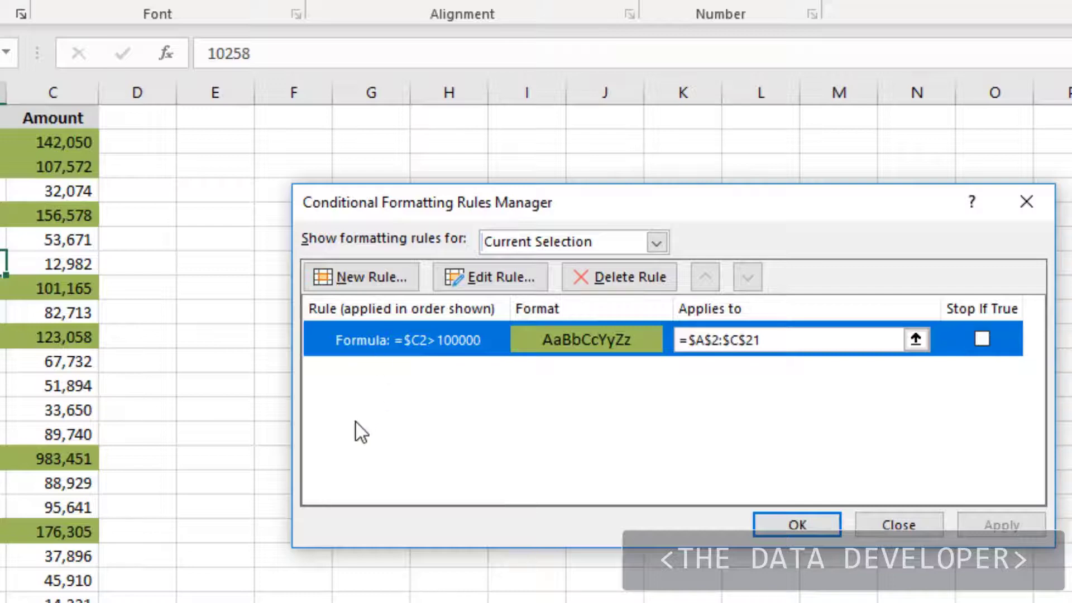
Step: Turn on Stop If True for the =$C2>100000 rule, turn it off again, and close the rules manager
{"action": "left_click", "coordinate": [982, 339]}
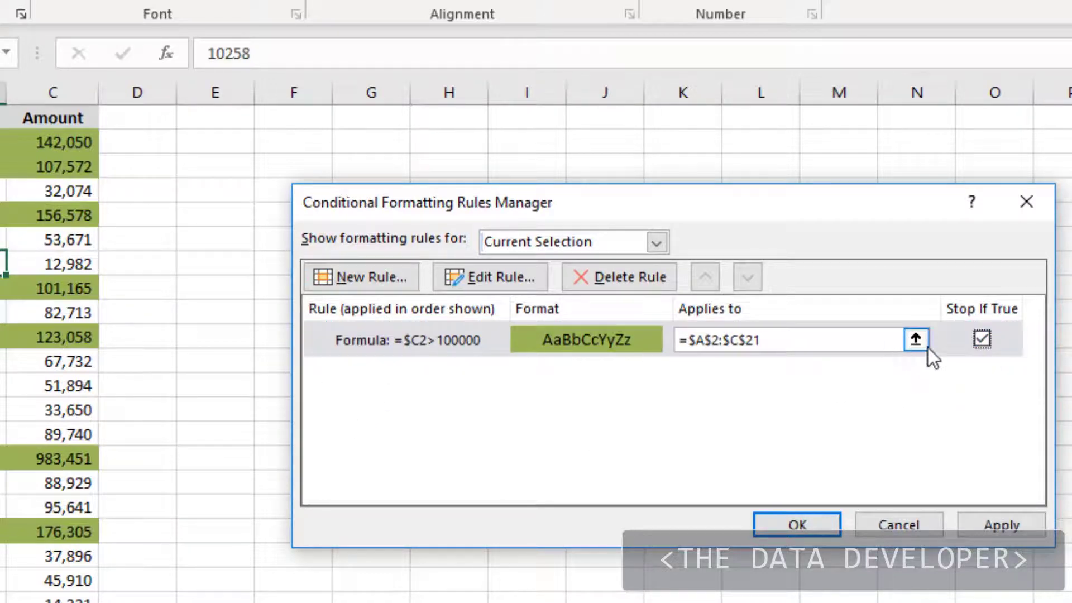
{"action": "left_click", "coordinate": [989, 344]}
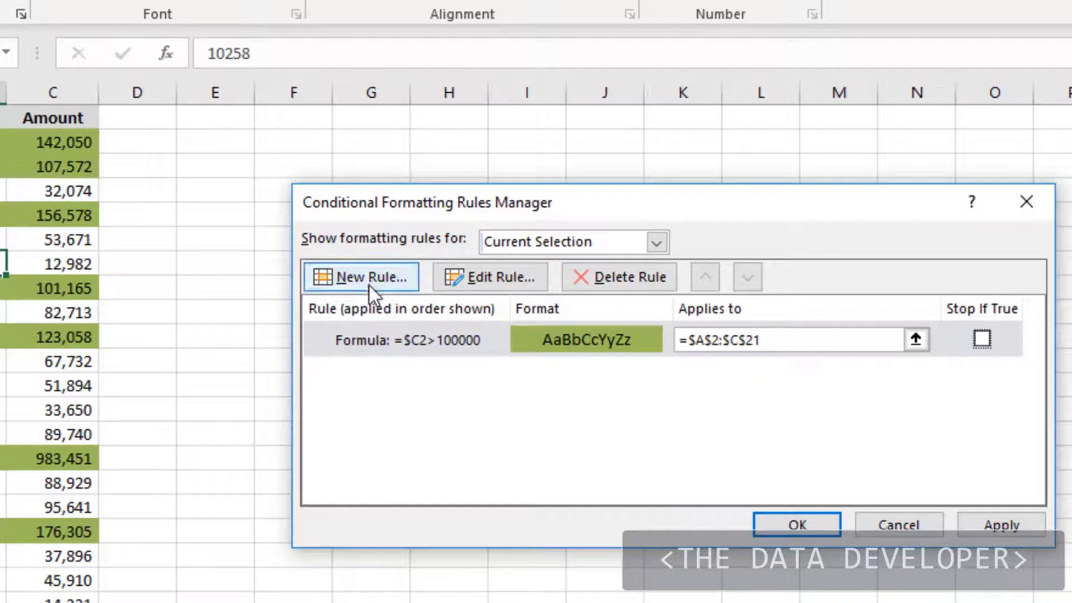
{"action": "left_click", "coordinate": [801, 518]}
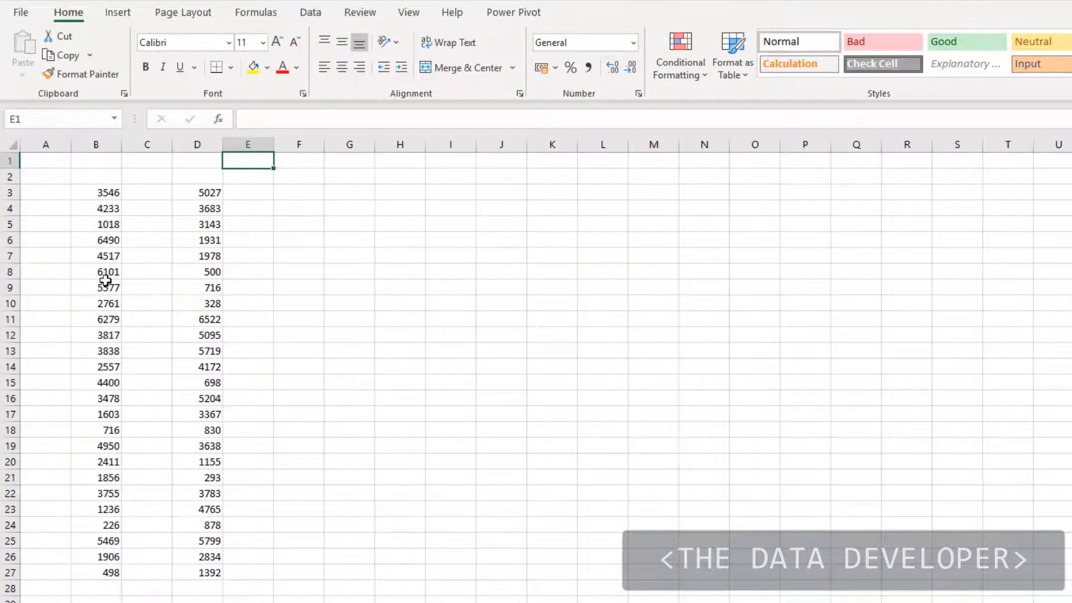
Step: Highlight duplicate values across B3:D27 on the two-list sheet with Light Red Fill with Dark Red Text
{"action": "left_click", "coordinate": [110, 254]}
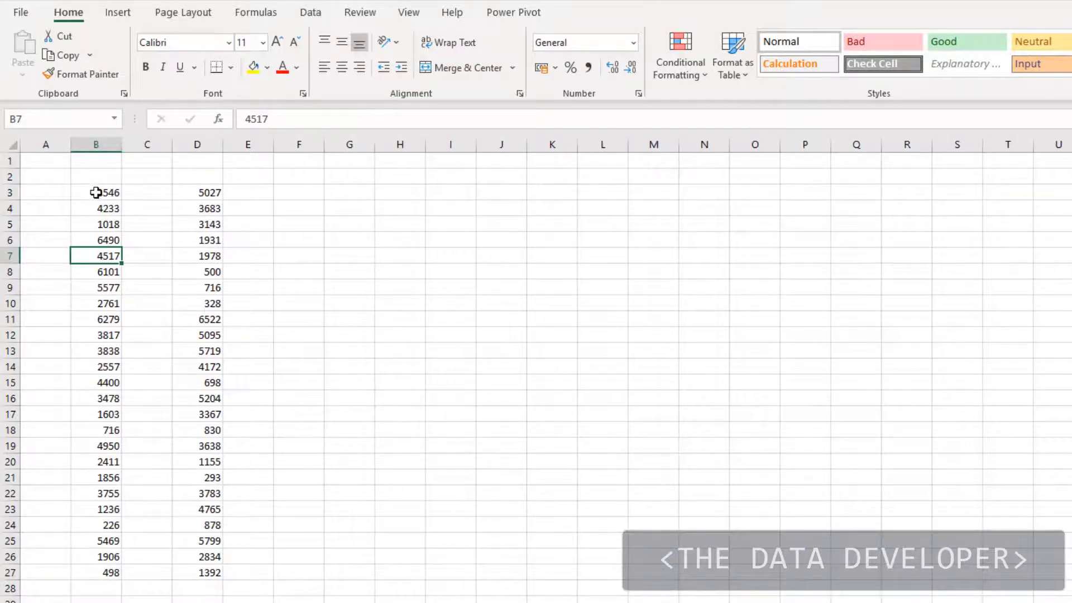
{"action": "left_click_drag", "start_coordinate": [91, 193], "coordinate": [211, 573]}
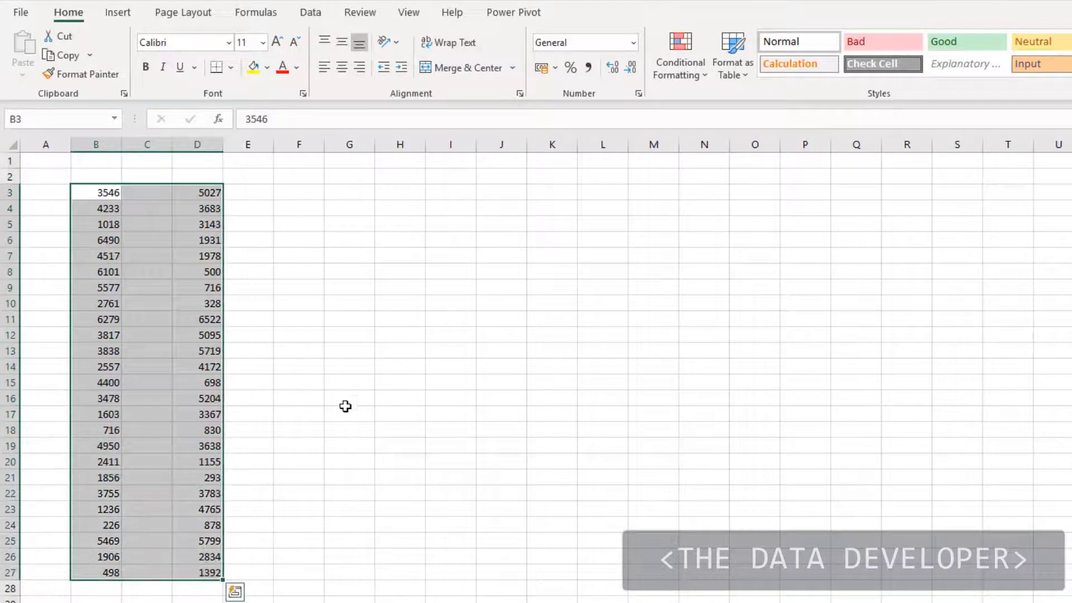
{"action": "left_click", "coordinate": [681, 69]}
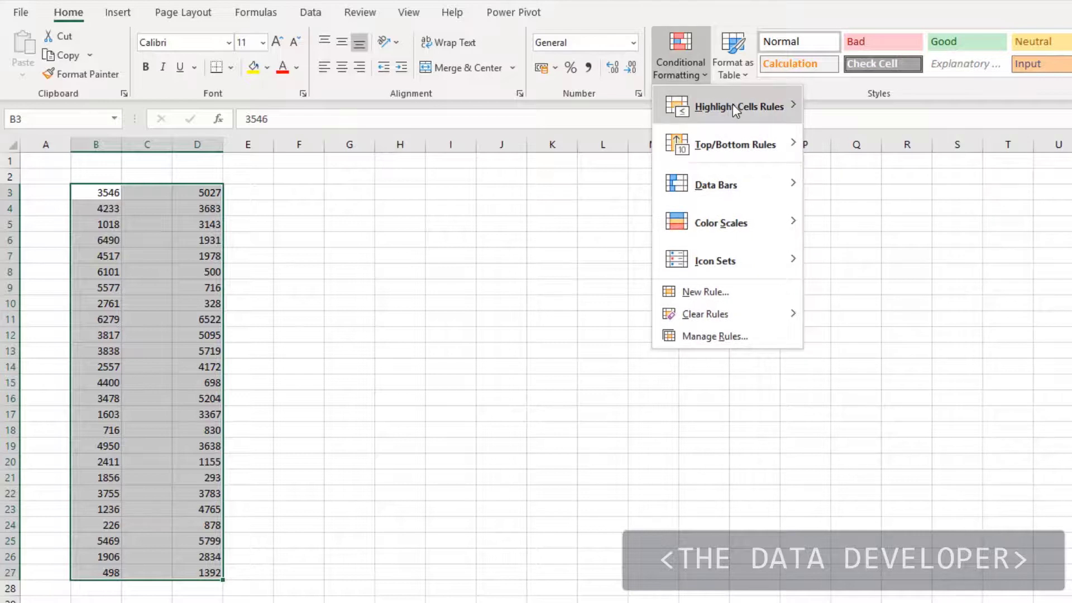
{"action": "mouse_move", "coordinate": [733, 104]}
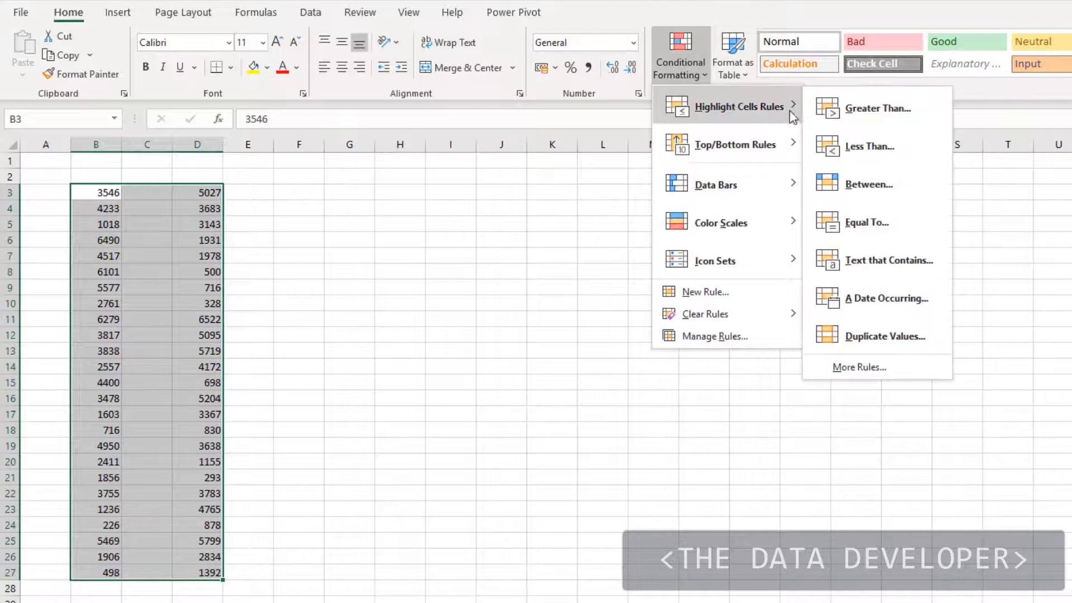
{"action": "left_click", "coordinate": [901, 335]}
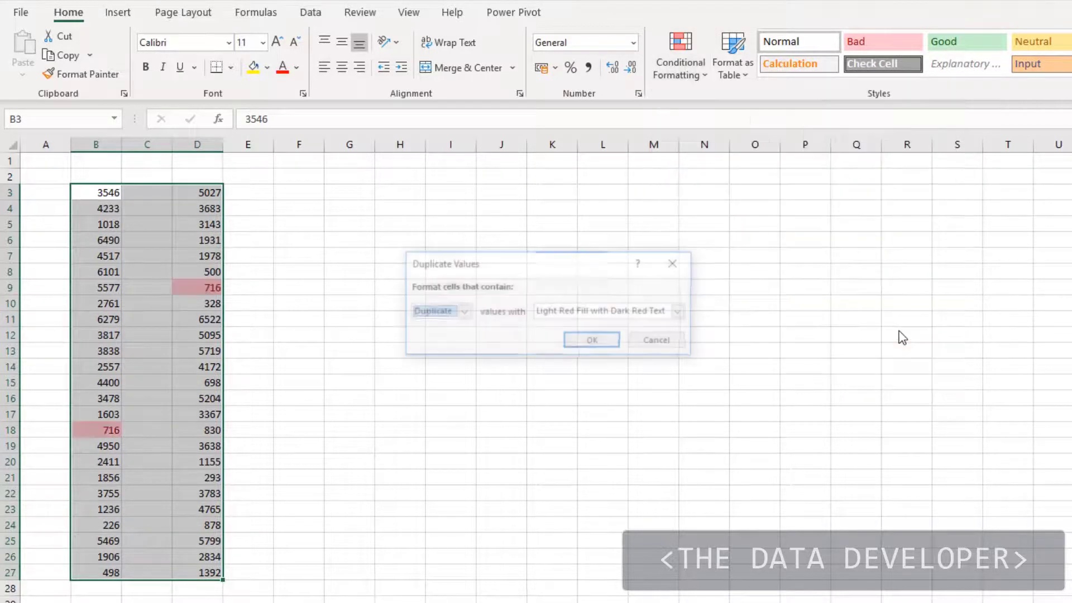
{"action": "left_click", "coordinate": [593, 342]}
{"action": "left_click", "coordinate": [245, 192]}
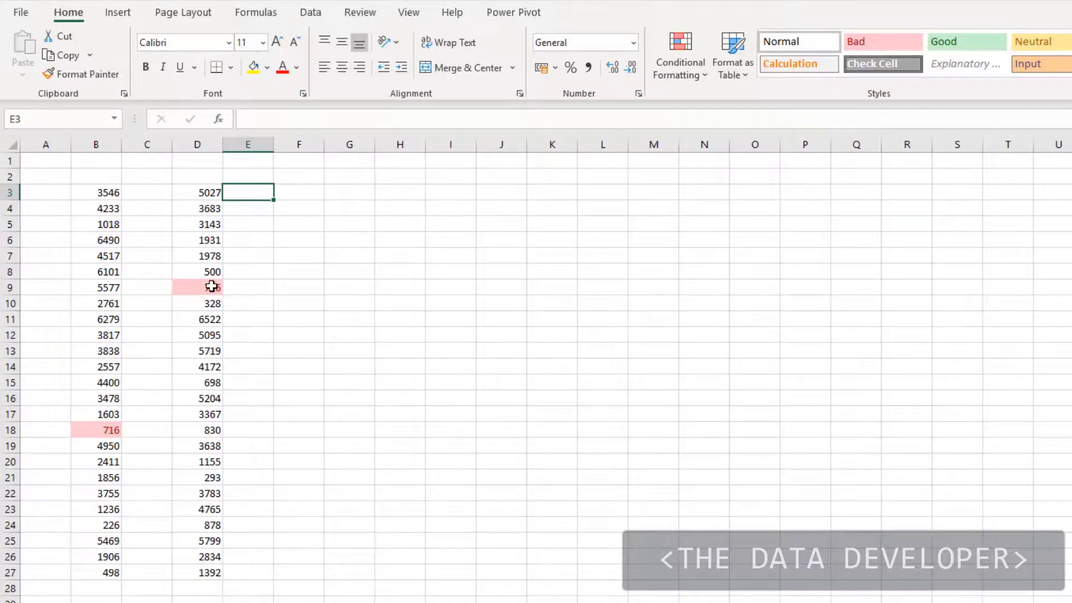
{"action": "left_click", "coordinate": [286, 219]}
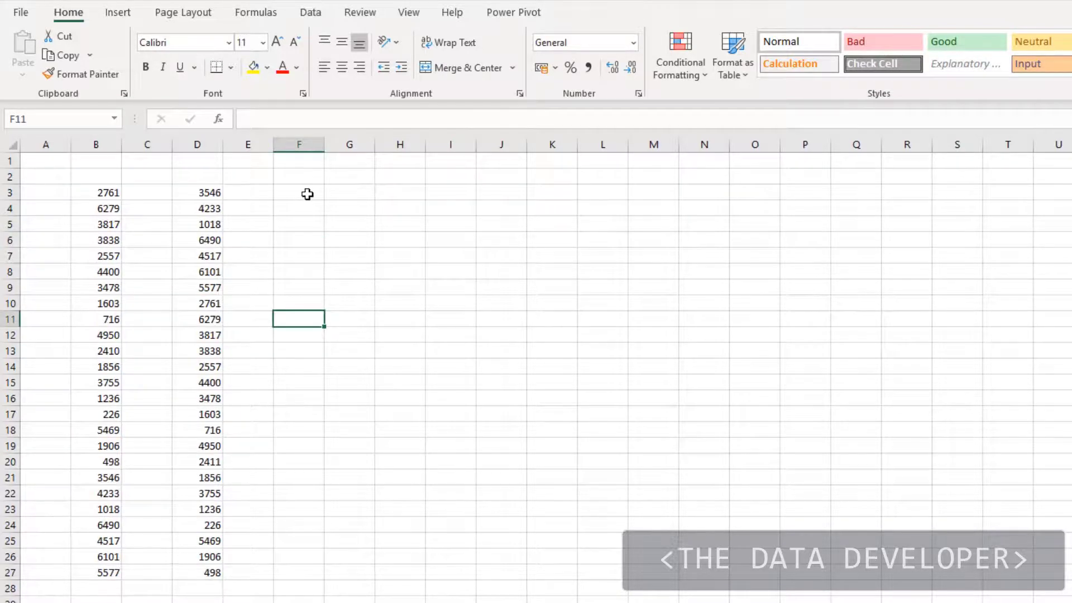
{"action": "left_click", "coordinate": [308, 193]}
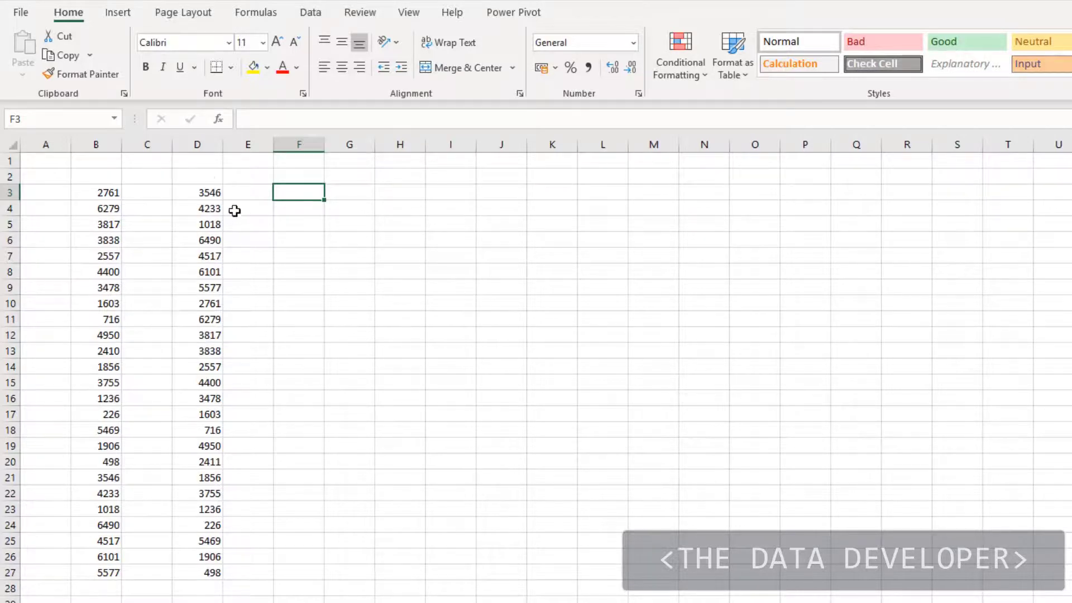
{"action": "mouse_move", "coordinate": [199, 202]}
{"action": "left_mouse_down"}
{"action": "mouse_move", "coordinate": [220, 412]}
{"action": "mouse_move", "coordinate": [215, 572]}
{"action": "left_mouse_up"}
{"action": "left_click_drag", "start_coordinate": [112, 196], "coordinate": [108, 524]}
{"action": "left_click", "coordinate": [90, 334]}
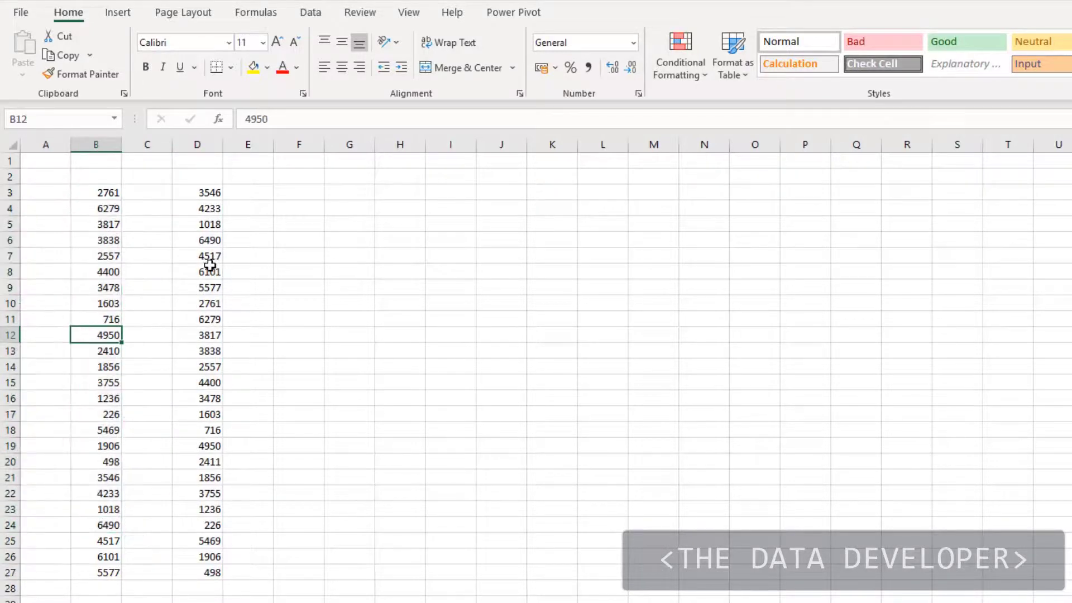
{"action": "left_click", "coordinate": [211, 269]}
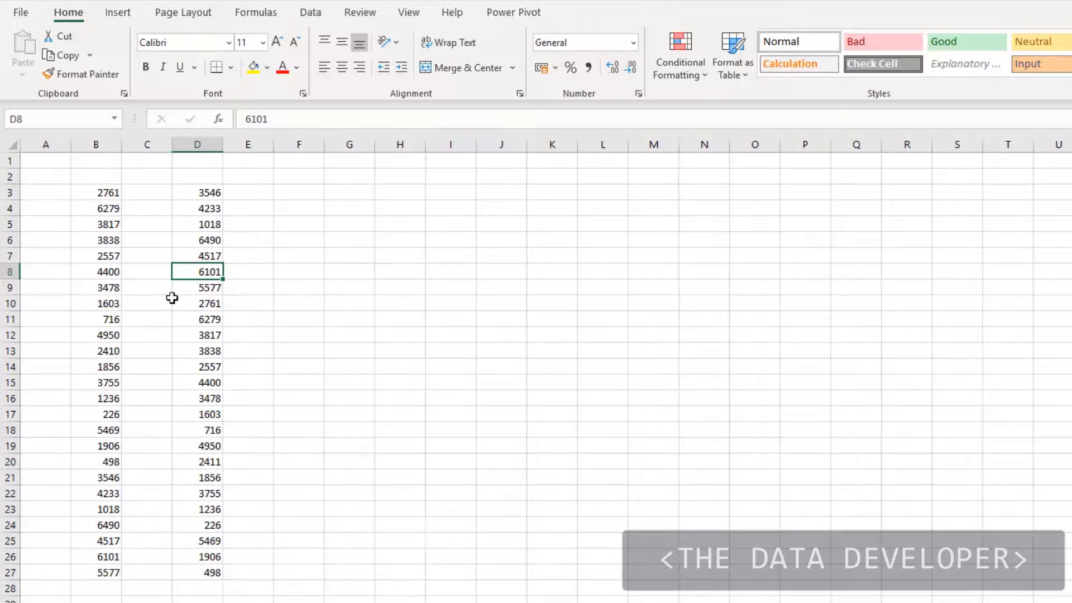
Step: Highlight the unique values across the second pair of lists in B3:D27 with Light Red Fill with Dark Red Text
{"action": "left_click_drag", "start_coordinate": [95, 191], "coordinate": [210, 581]}
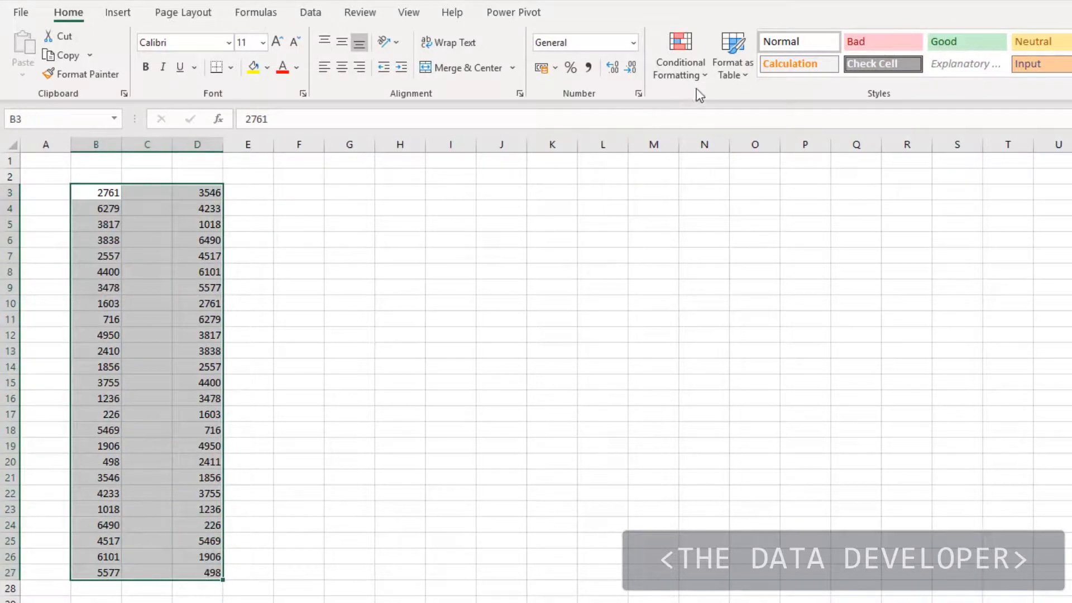
{"action": "left_click", "coordinate": [707, 77]}
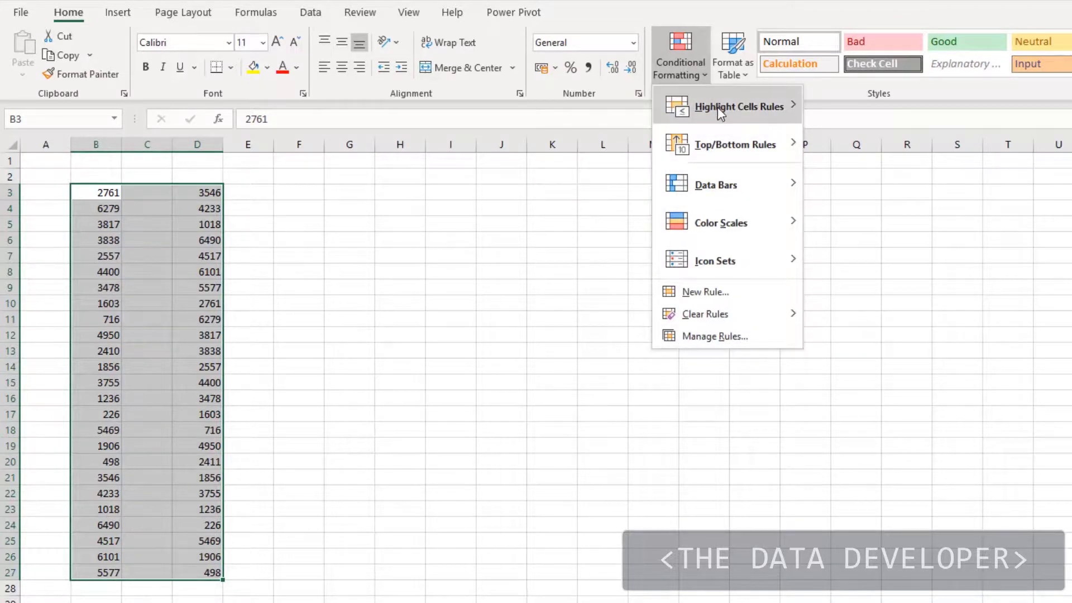
{"action": "mouse_move", "coordinate": [718, 106]}
{"action": "left_click", "coordinate": [917, 335]}
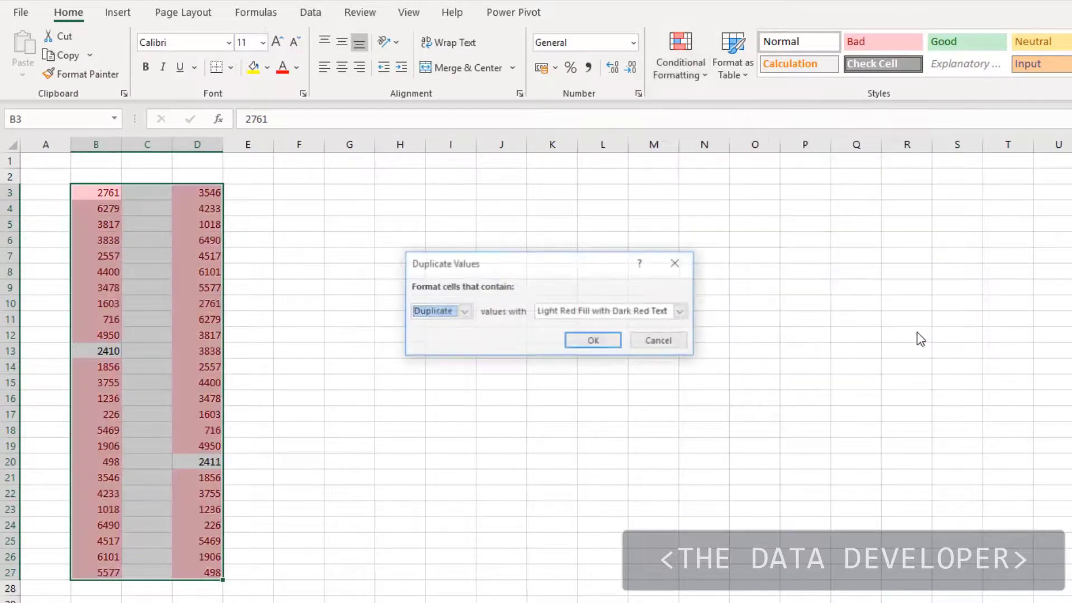
{"action": "left_click", "coordinate": [462, 310]}
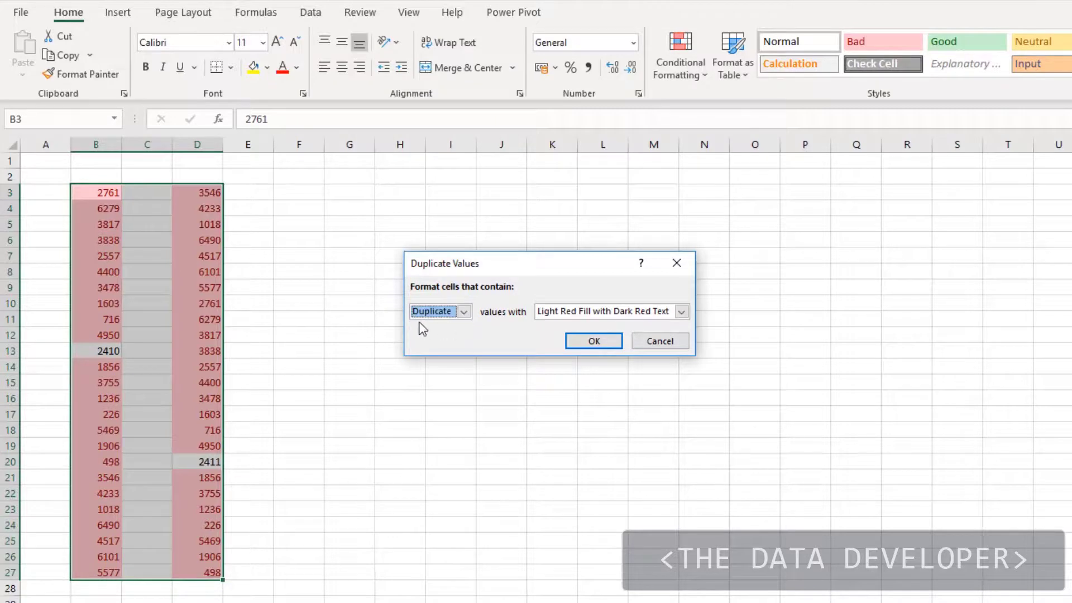
{"action": "left_click", "coordinate": [464, 311]}
{"action": "left_click", "coordinate": [449, 336]}
{"action": "left_click", "coordinate": [597, 343]}
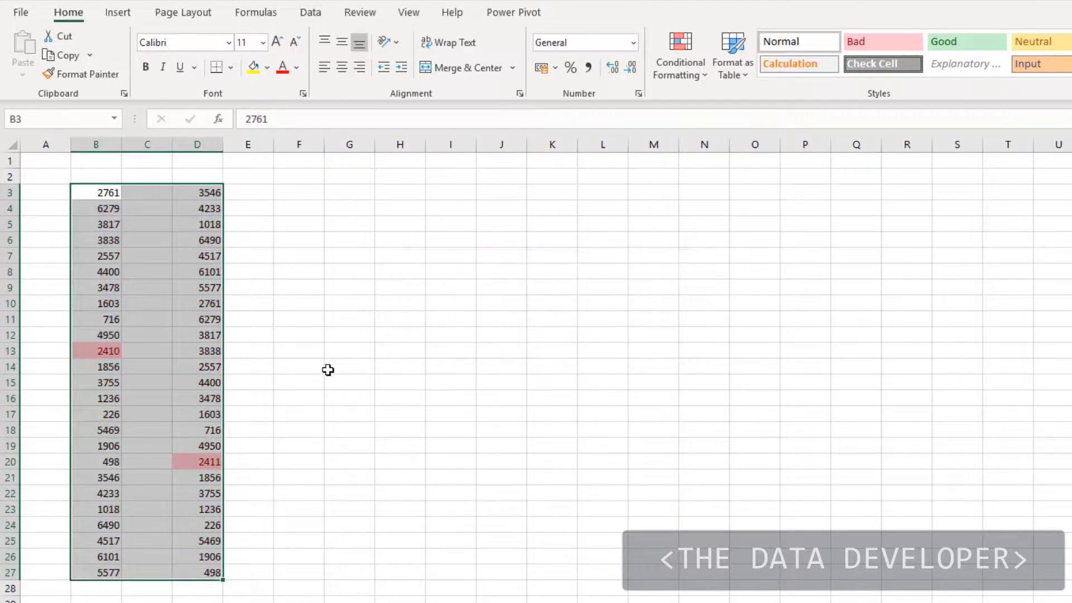
{"action": "left_click", "coordinate": [284, 373]}
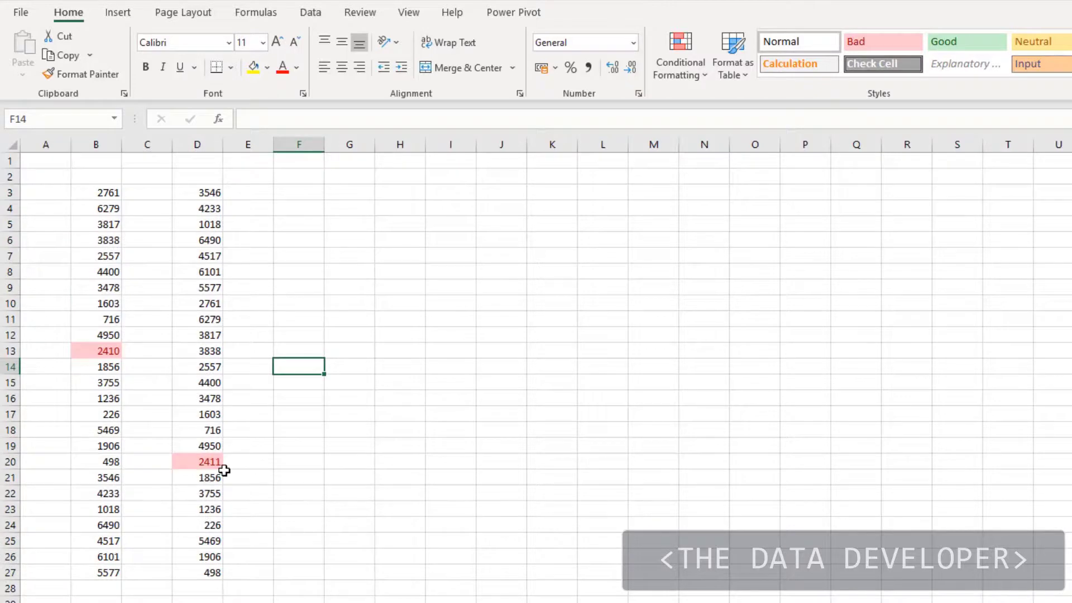